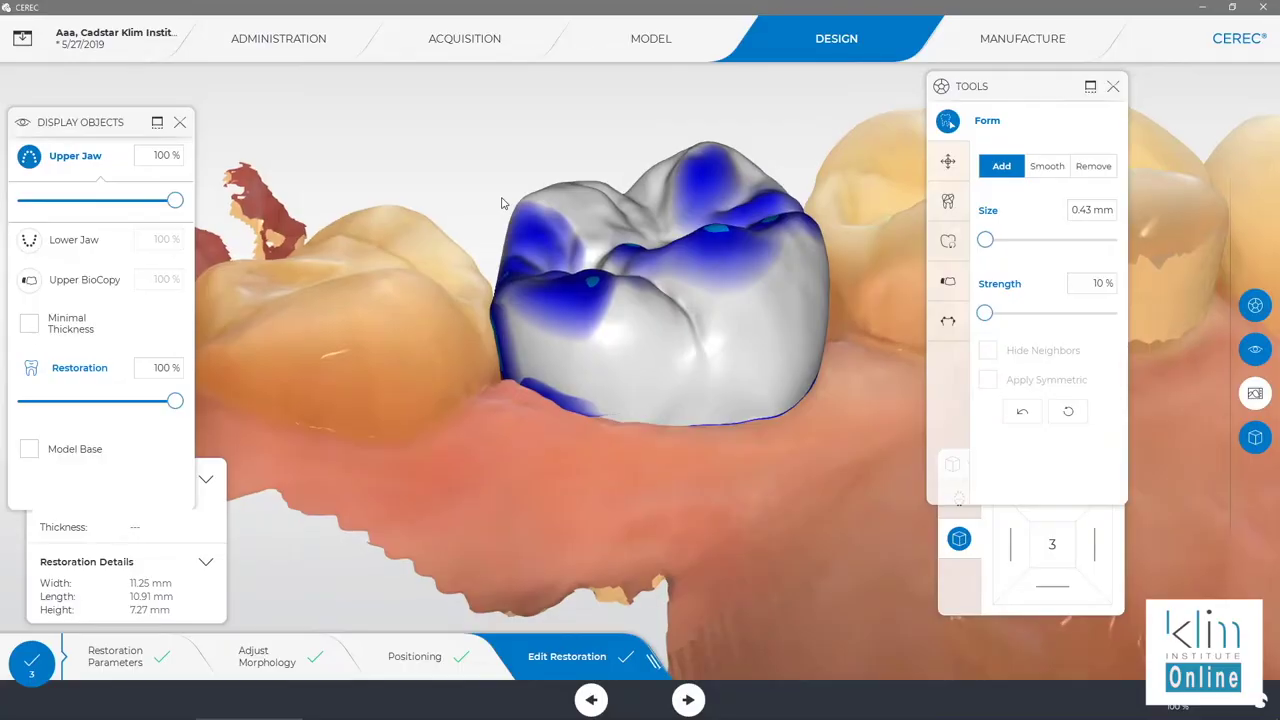
Drag the biogeneric variation down to about 0.03 and orbit the simplified crown to review it.
{"action": "mouse_move", "coordinate": [502, 203]}
{"action": "middle_mouse_down"}
{"action": "mouse_move", "coordinate": [529, 281]}
{"action": "mouse_move", "coordinate": [478, 210]}
{"action": "mouse_move", "coordinate": [492, 198]}
{"action": "middle_mouse_up"}
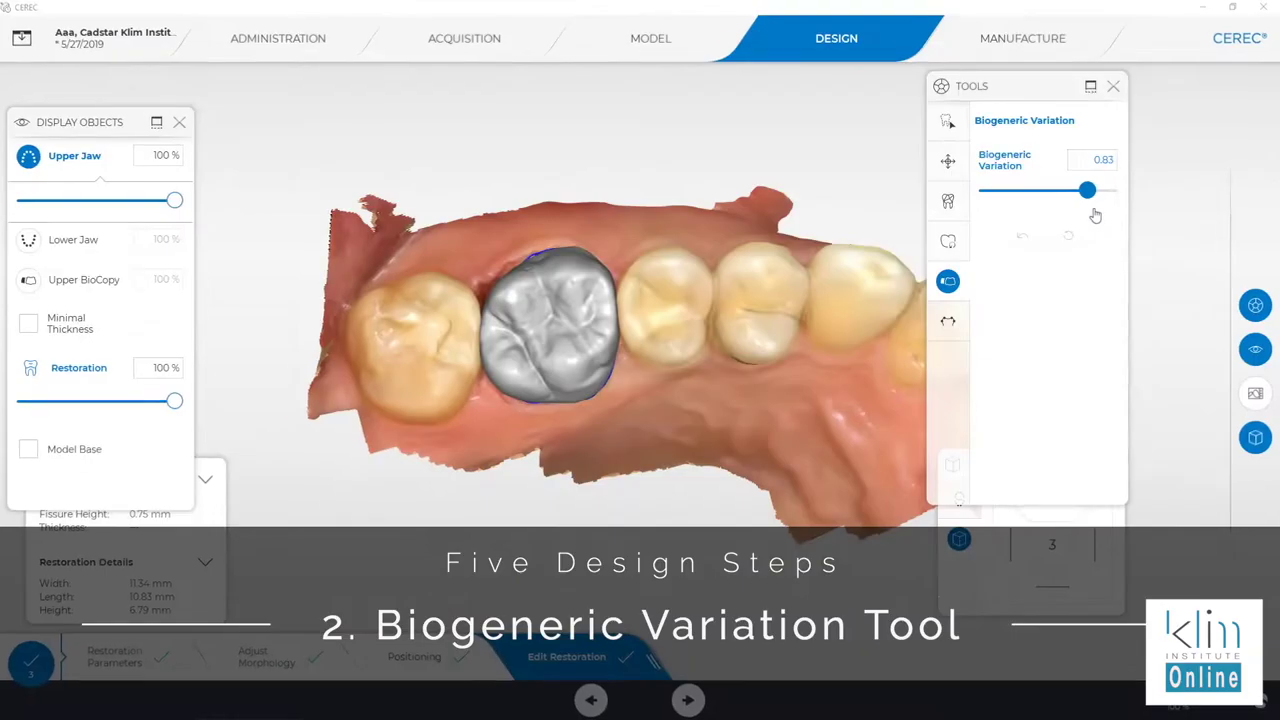
{"action": "left_click_drag", "start_coordinate": [1095, 215], "coordinate": [1064, 224]}
{"action": "left_click_drag", "start_coordinate": [1201, 195], "coordinate": [1213, 155]}
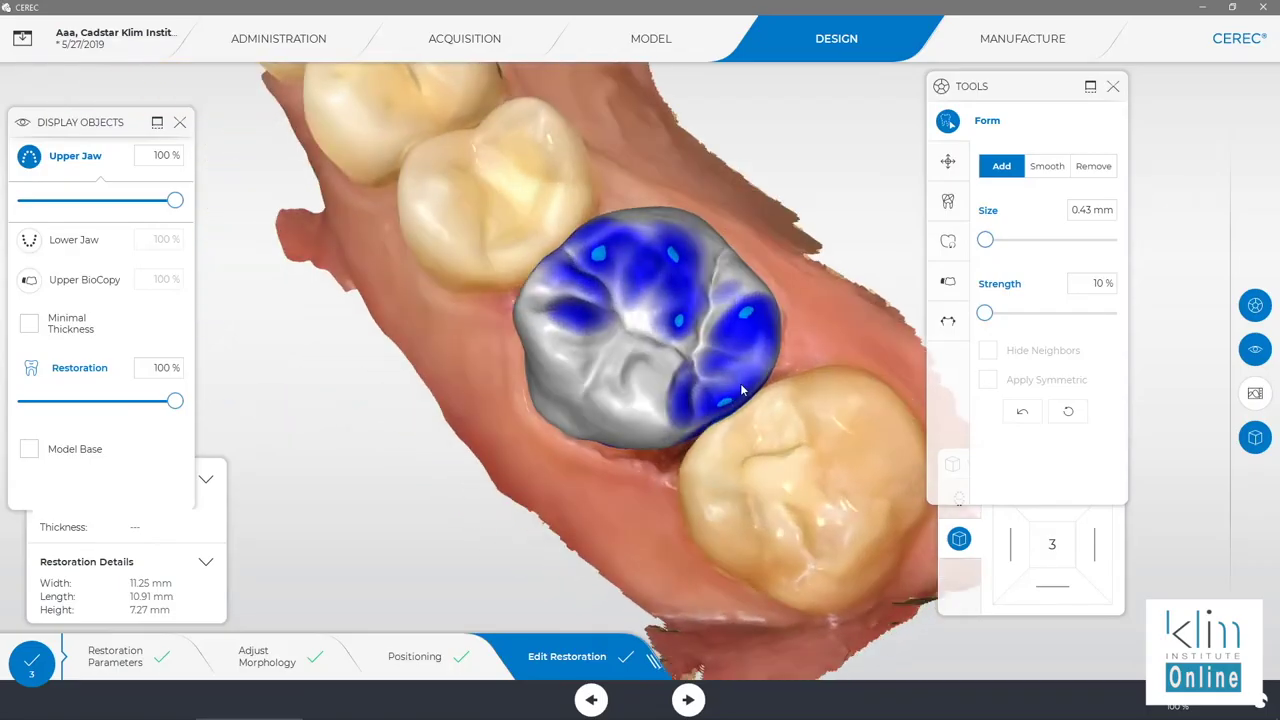
{"action": "middle_click_drag", "start_coordinate": [742, 390], "coordinate": [560, 400]}
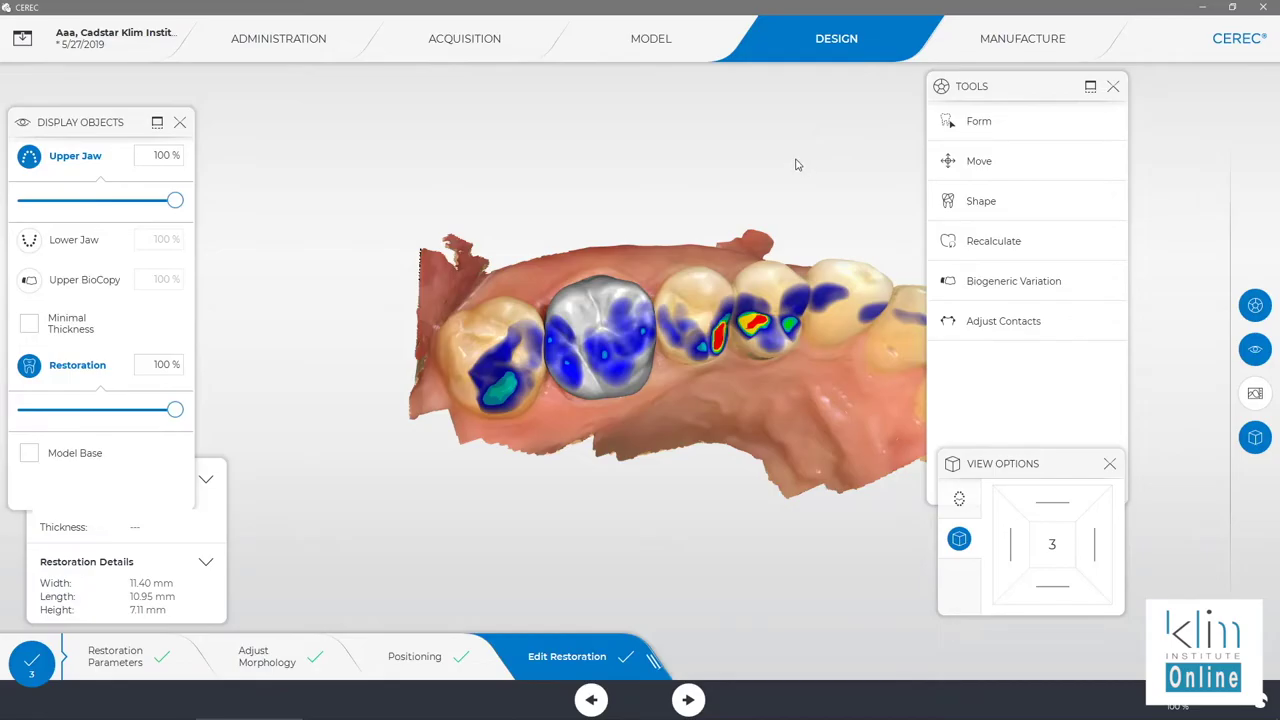
Return to the Model stage, toggle Model Contacts, and reset to the Set Model Axis step.
{"action": "left_click", "coordinate": [609, 40]}
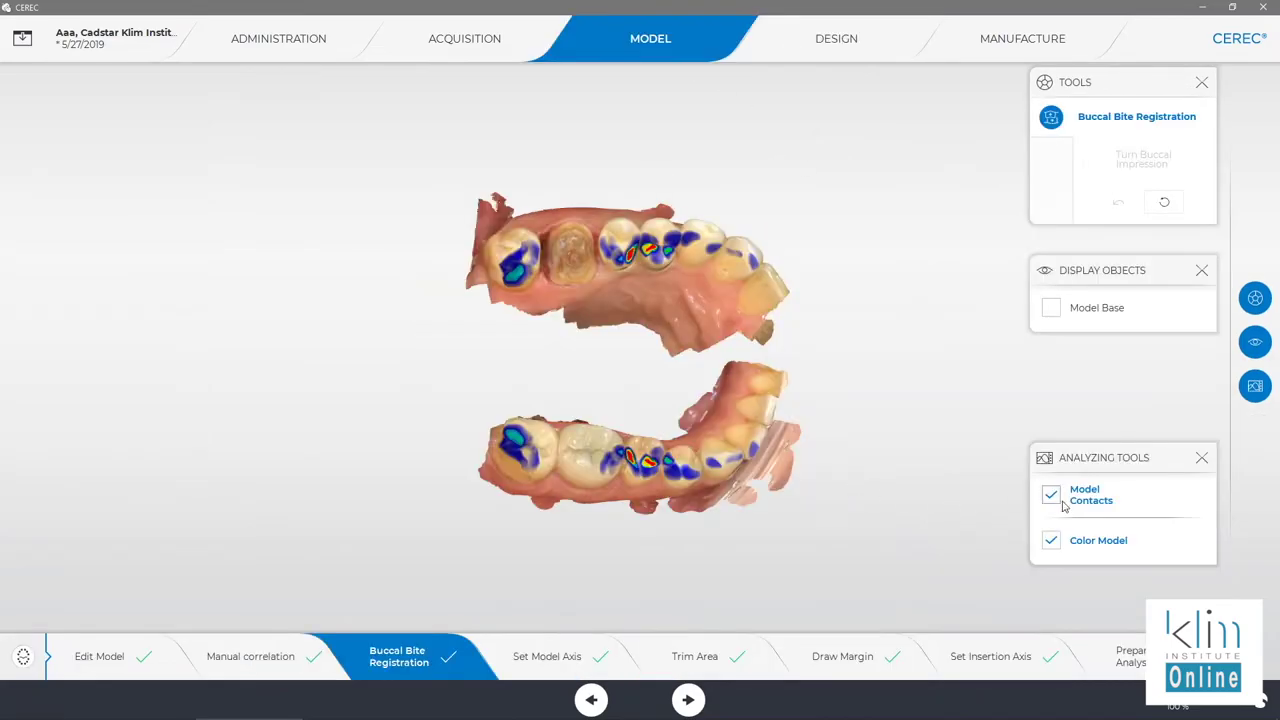
{"action": "left_click", "coordinate": [1057, 501]}
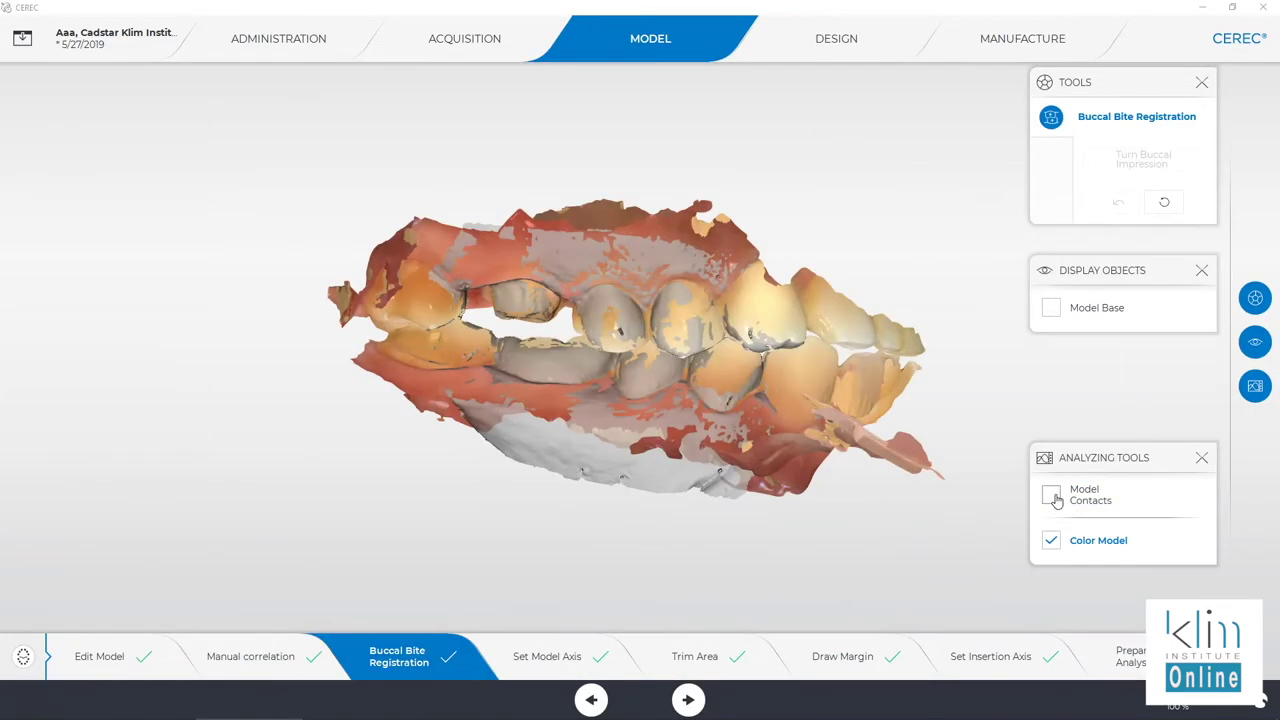
{"action": "left_click", "coordinate": [1057, 501]}
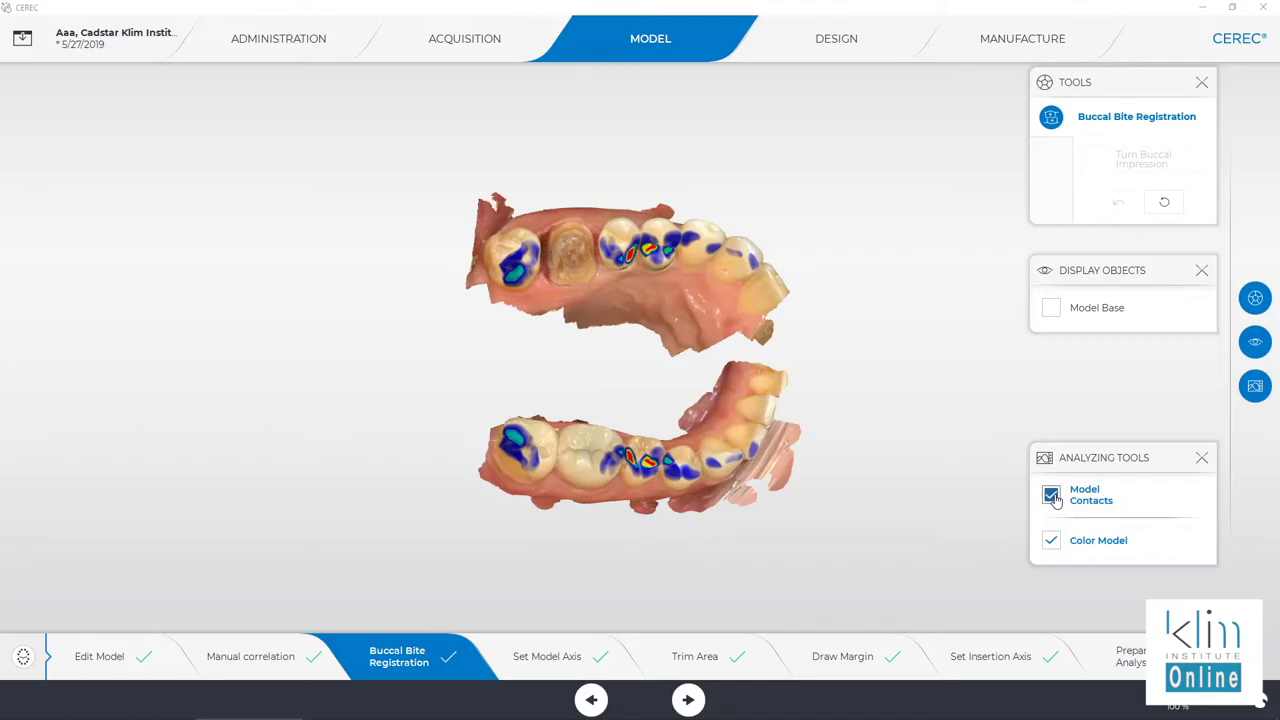
{"action": "left_click", "coordinate": [1055, 500]}
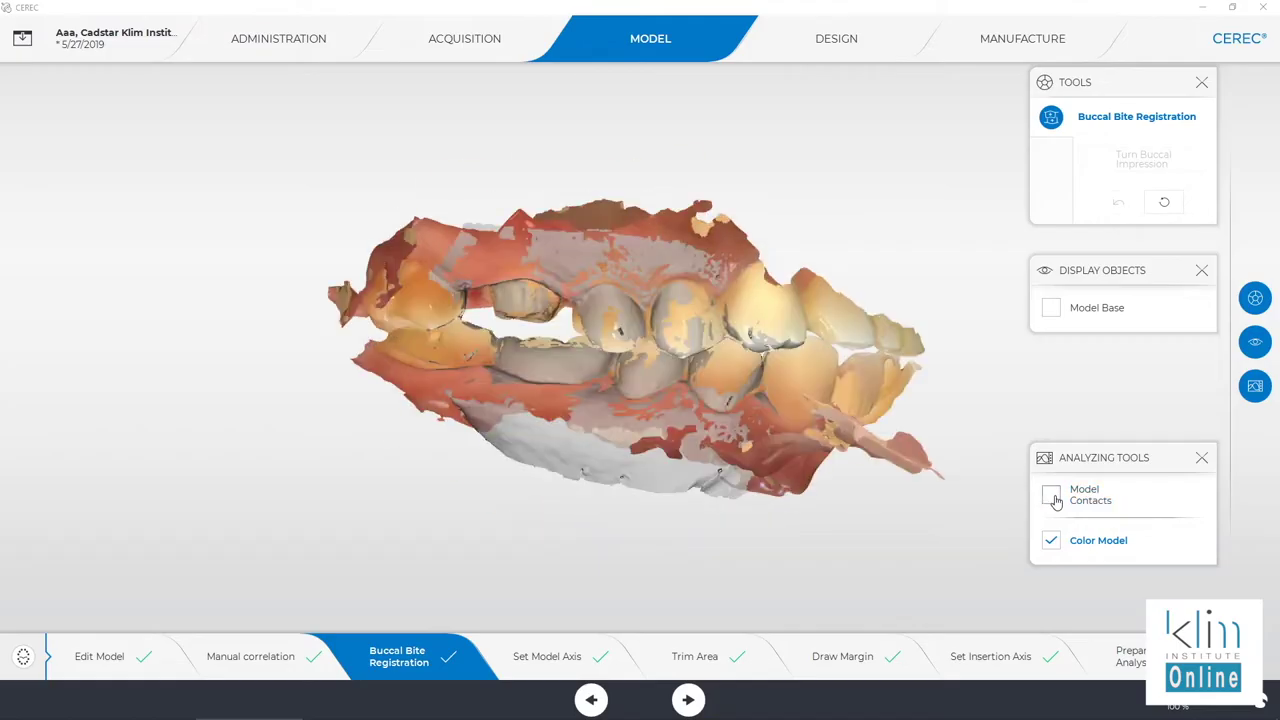
{"action": "left_click", "coordinate": [1056, 501]}
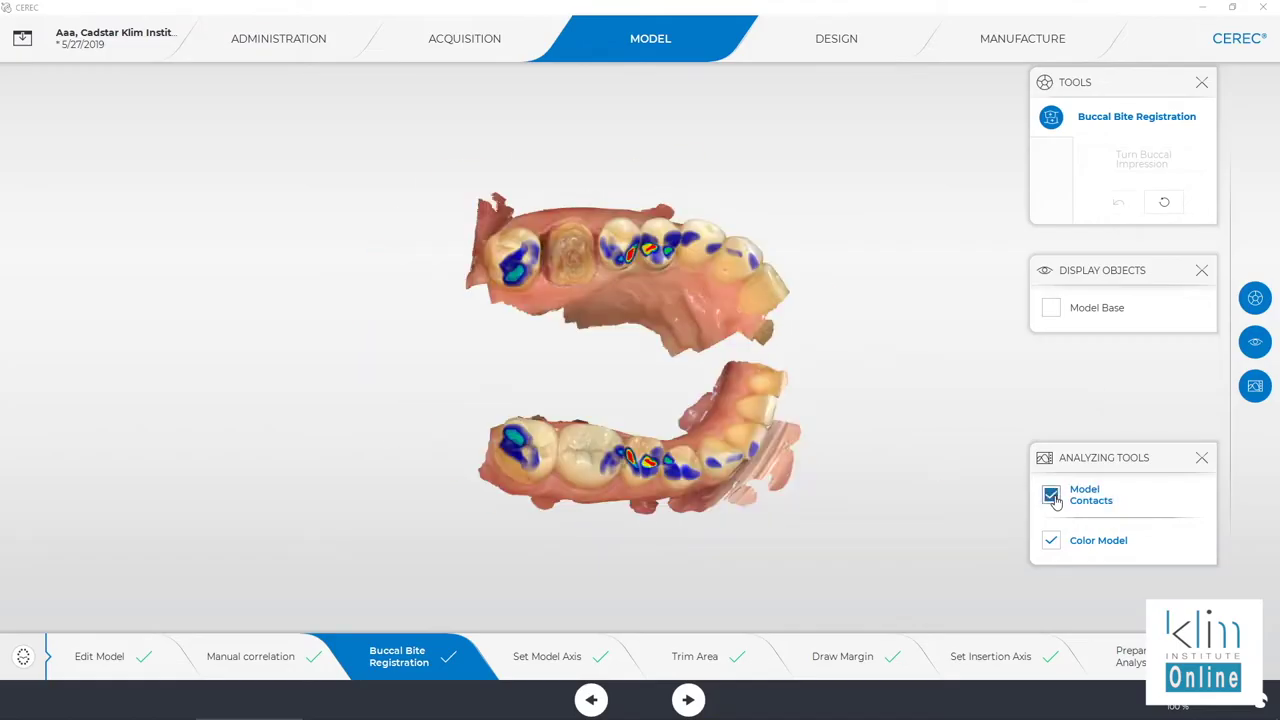
{"action": "left_click", "coordinate": [1055, 500]}
{"action": "left_click", "coordinate": [550, 660]}
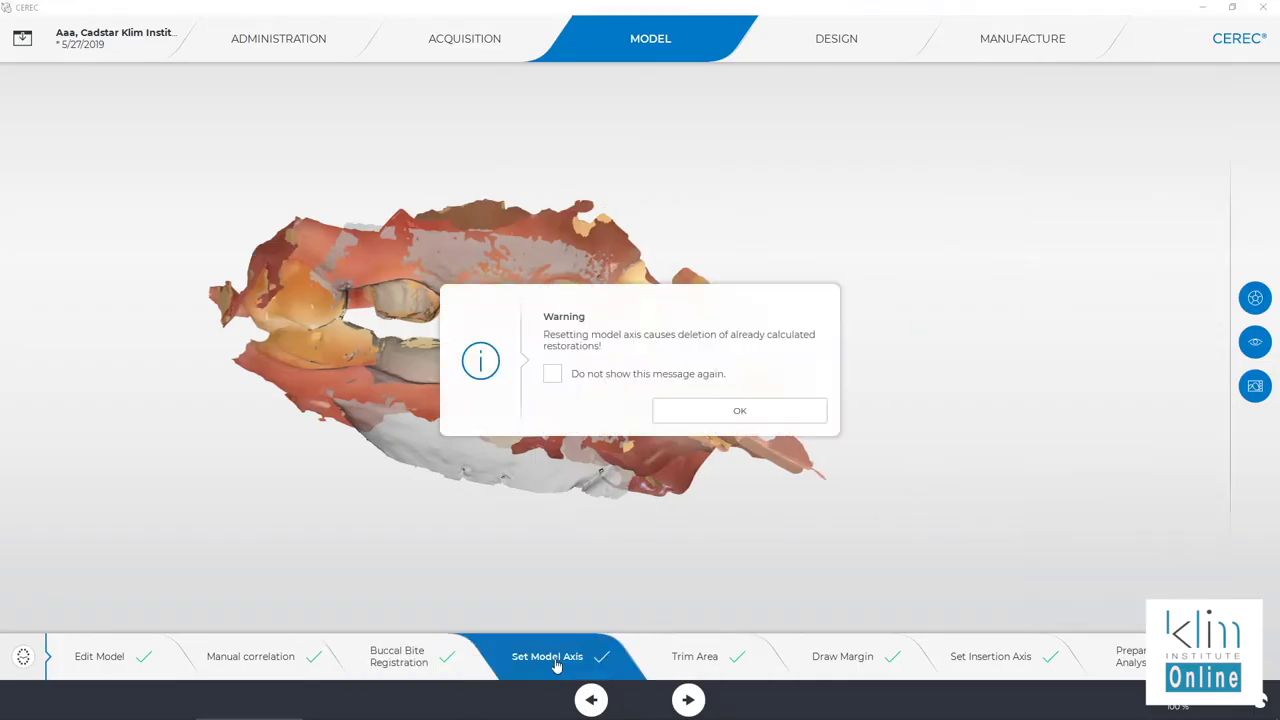
{"action": "left_click", "coordinate": [714, 418]}
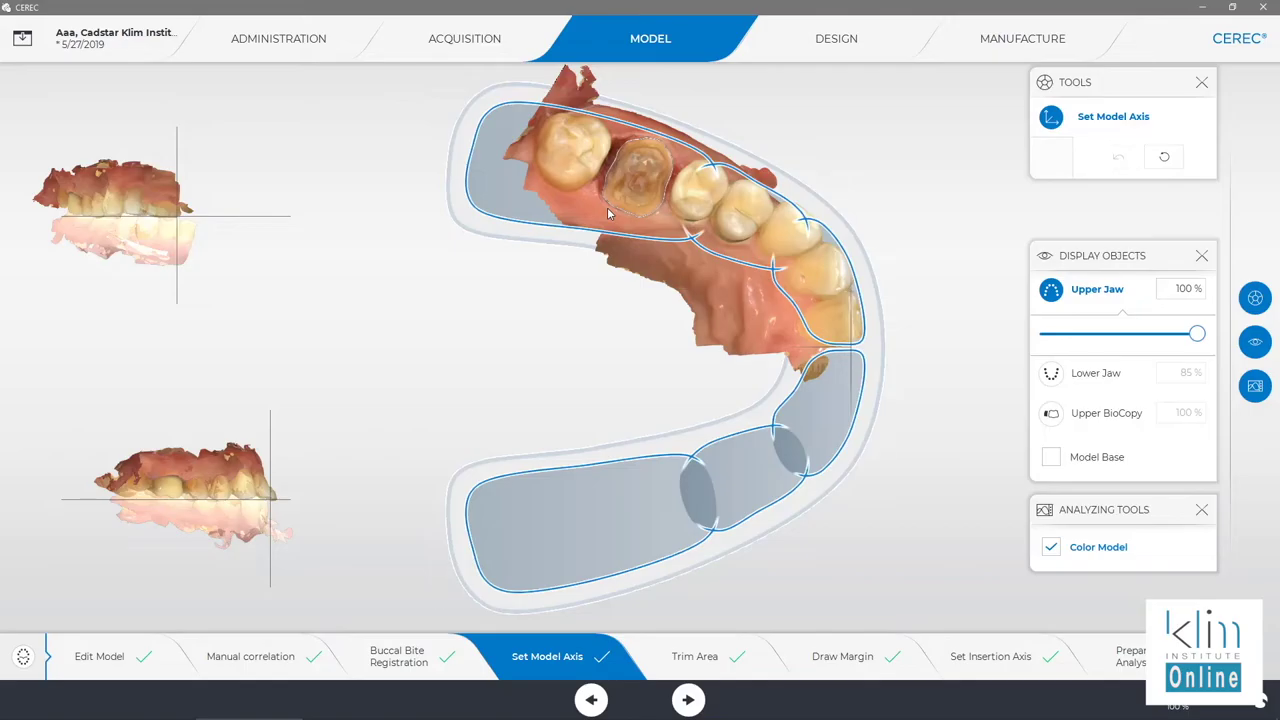
Inspect the tooth 3 margin line at Draw Margin, then advance past Set Insertion Axis.
{"action": "left_click", "coordinate": [842, 656]}
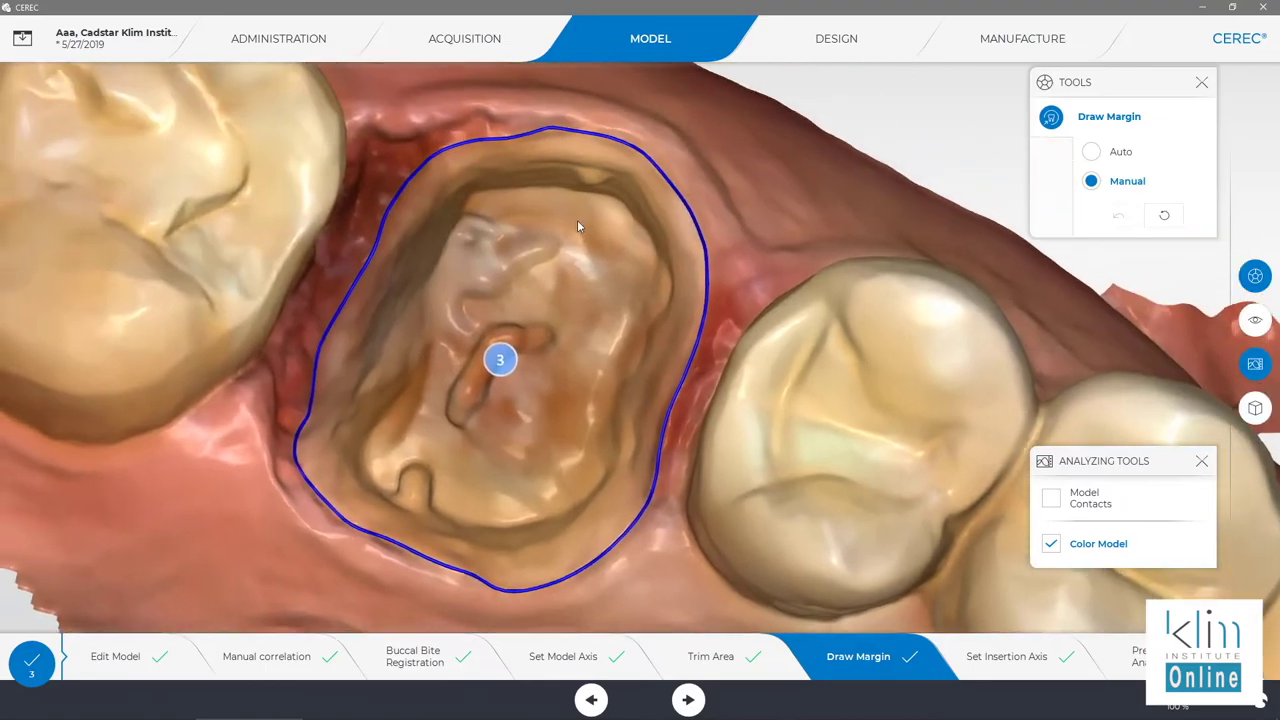
{"action": "left_click_drag", "start_coordinate": [577, 220], "coordinate": [517, 224]}
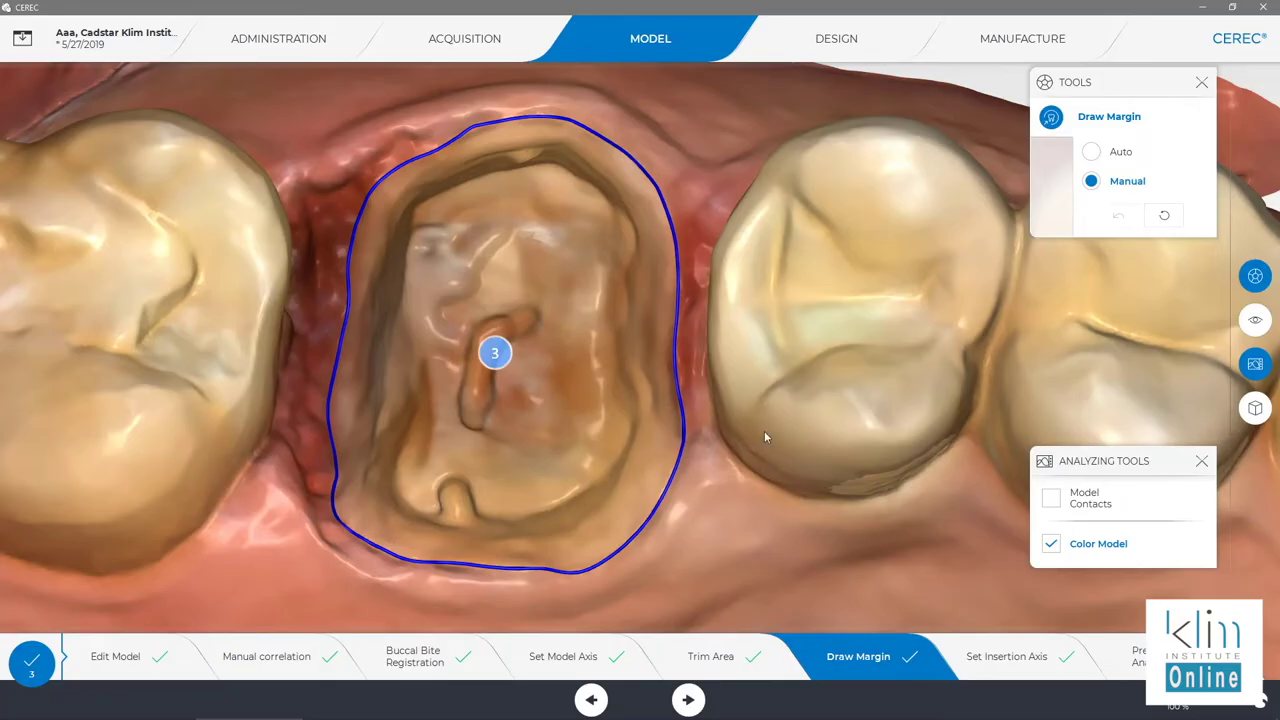
{"action": "left_click", "coordinate": [1015, 678]}
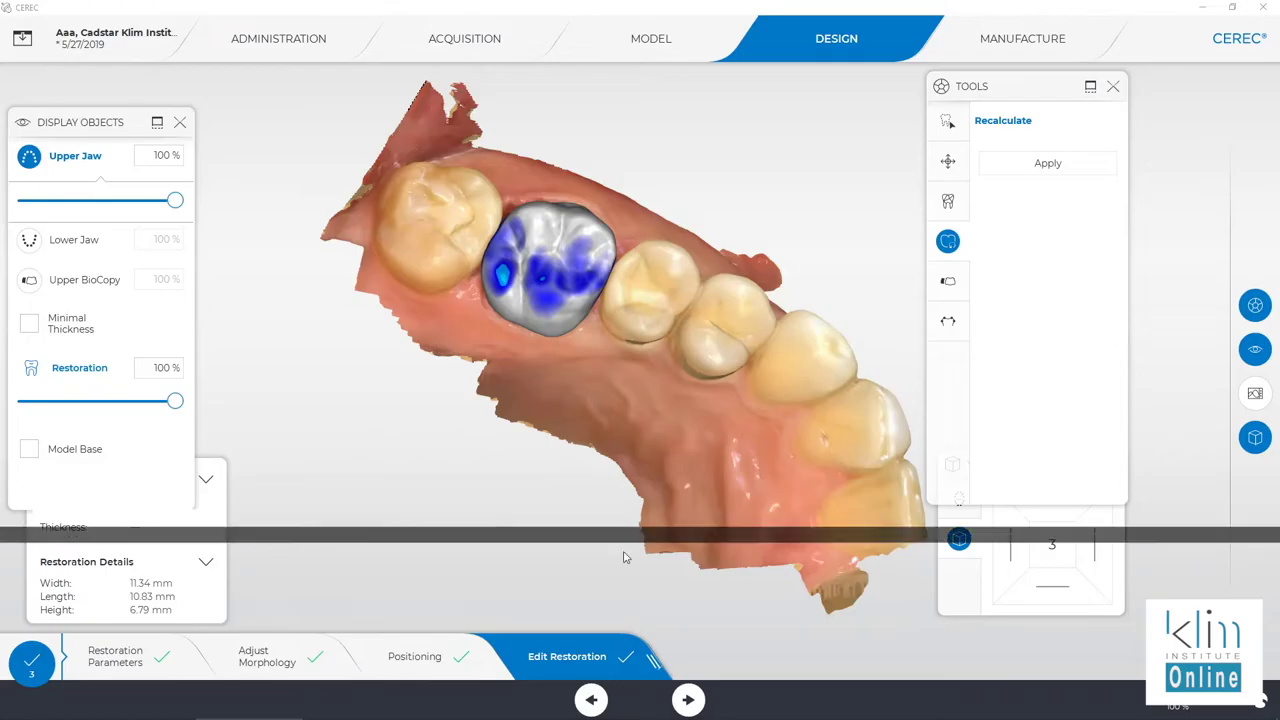
Revisit the Restoration Parameters step to confirm the 100 µm crown spacer.
{"action": "left_click", "coordinate": [118, 662]}
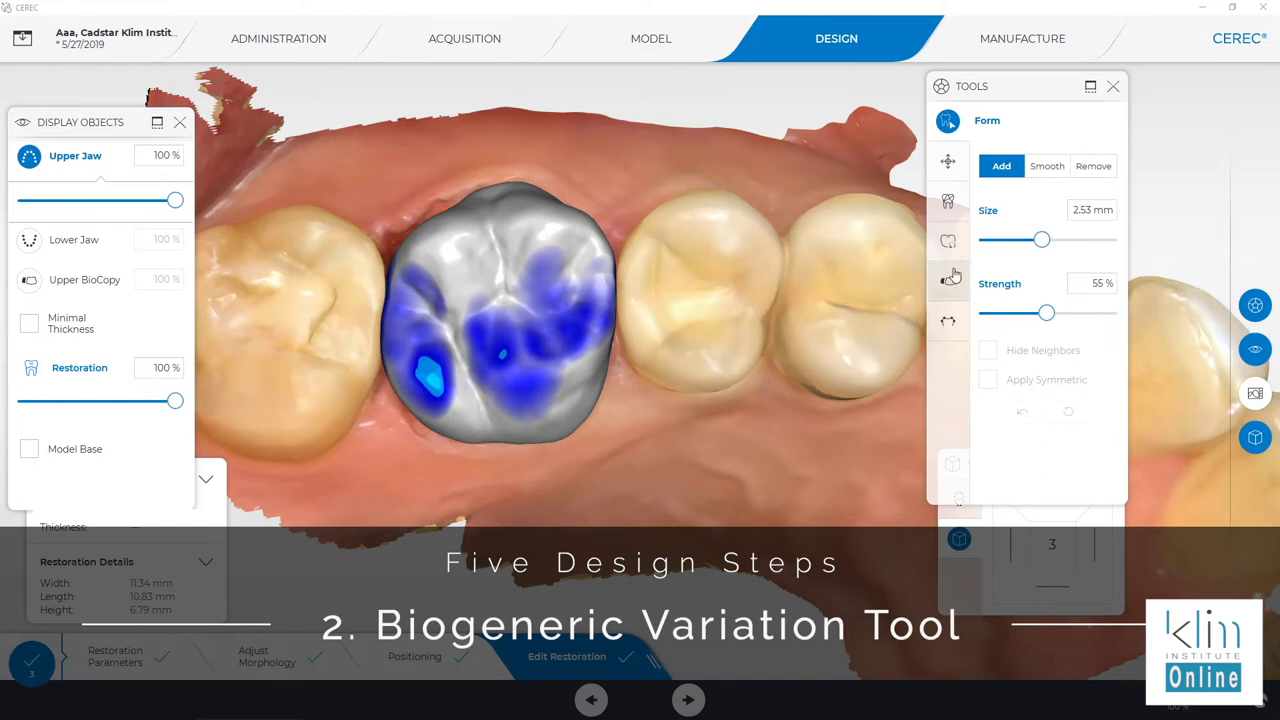
Increase the biogeneric variation to 0.64 and rotate the jaw to check the crown's anatomy.
{"action": "left_click", "coordinate": [948, 281]}
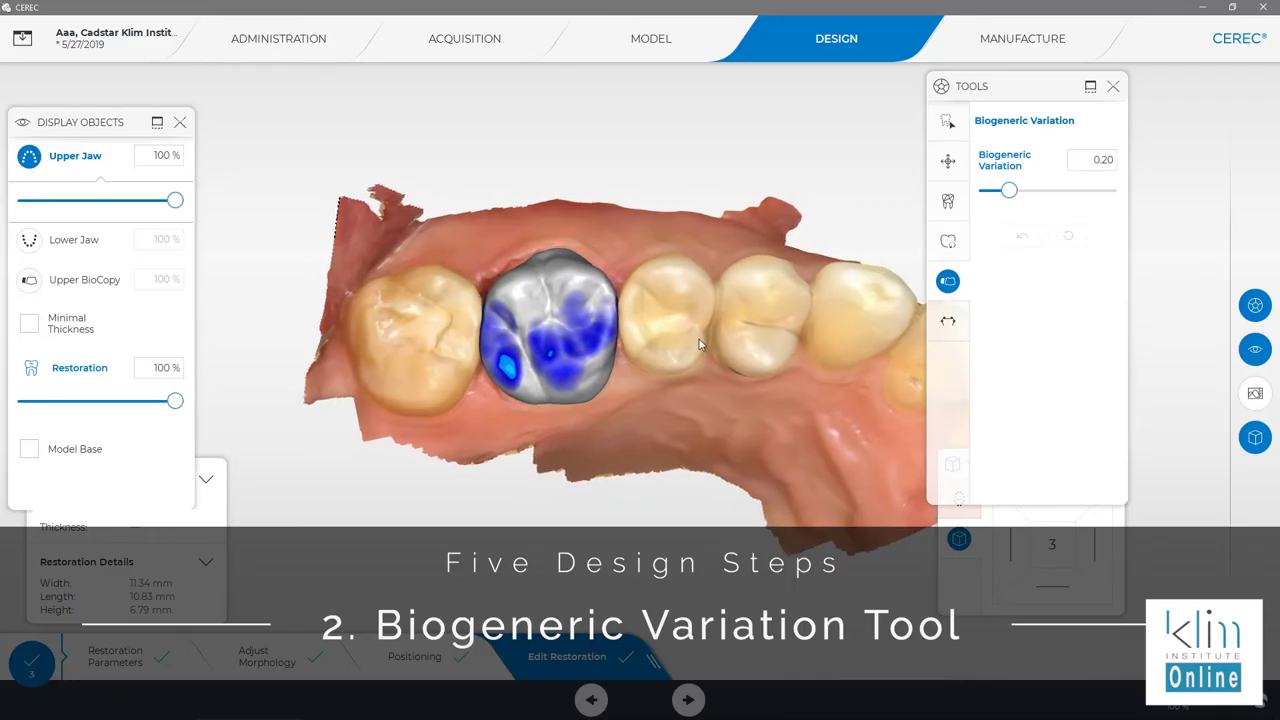
{"action": "middle_click_drag", "start_coordinate": [703, 339], "coordinate": [638, 455]}
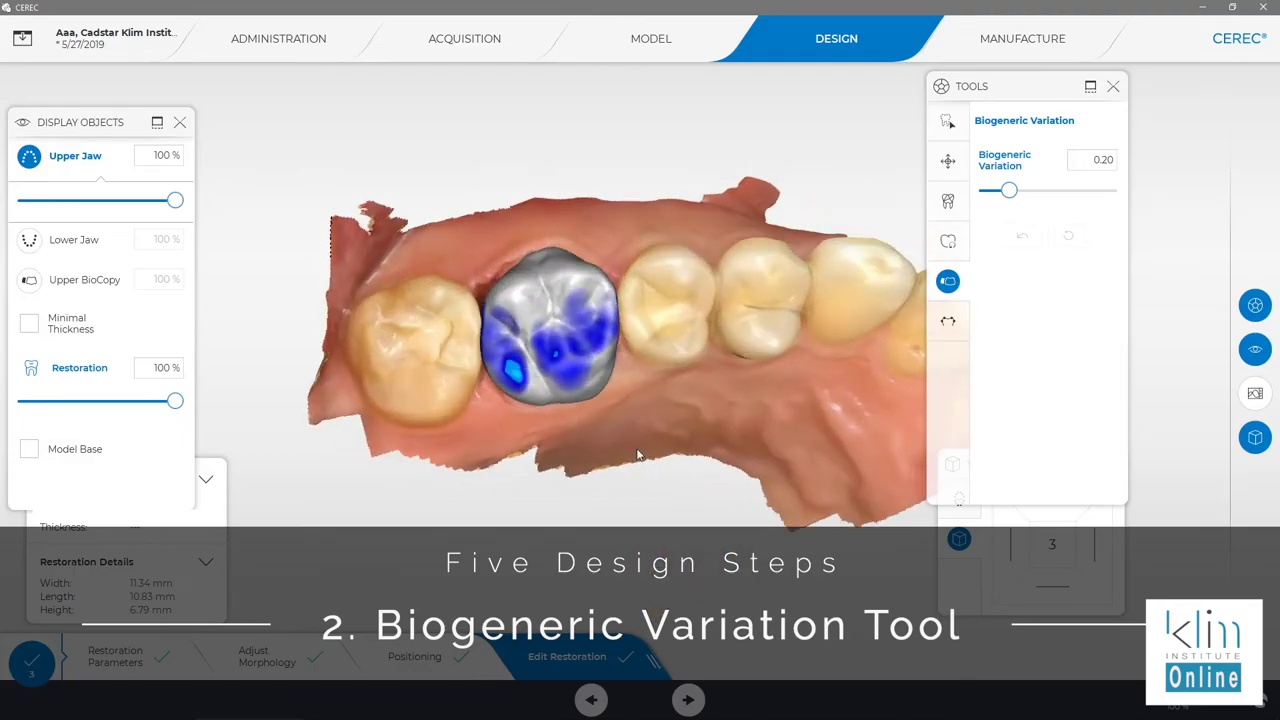
{"action": "middle_click_drag", "start_coordinate": [644, 438], "coordinate": [697, 400]}
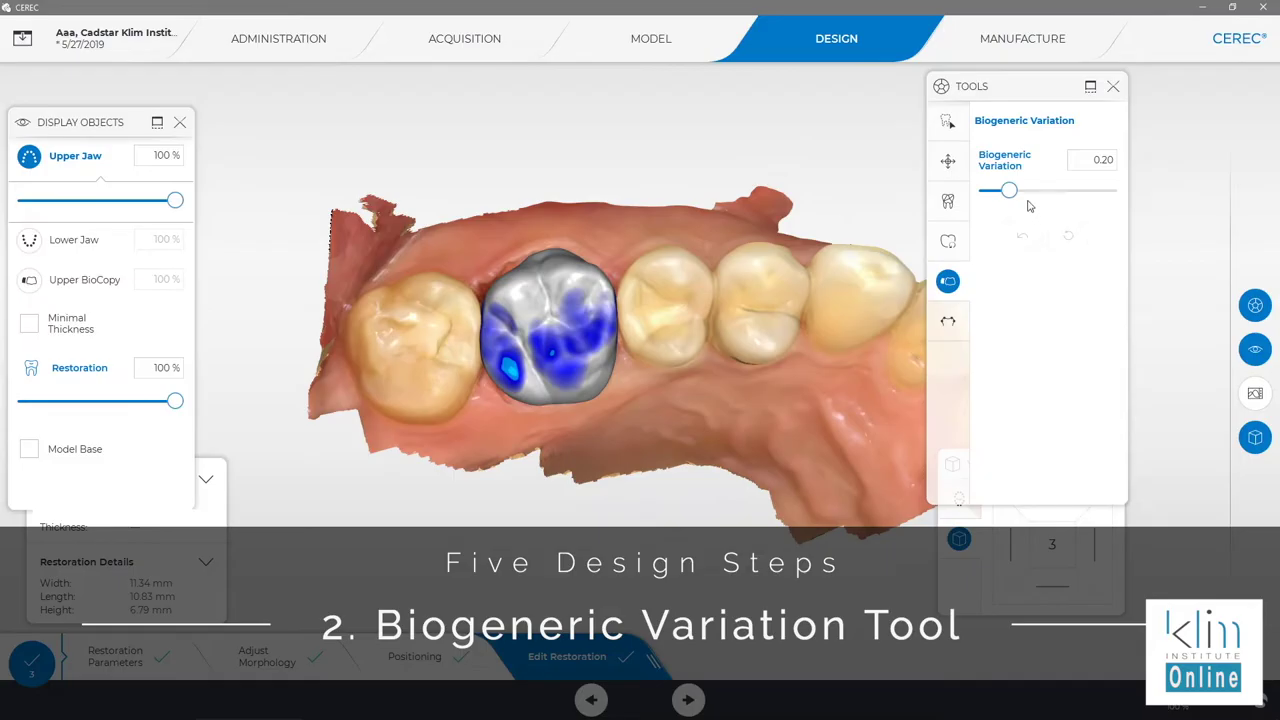
{"action": "left_click_drag", "start_coordinate": [1014, 193], "coordinate": [1067, 198]}
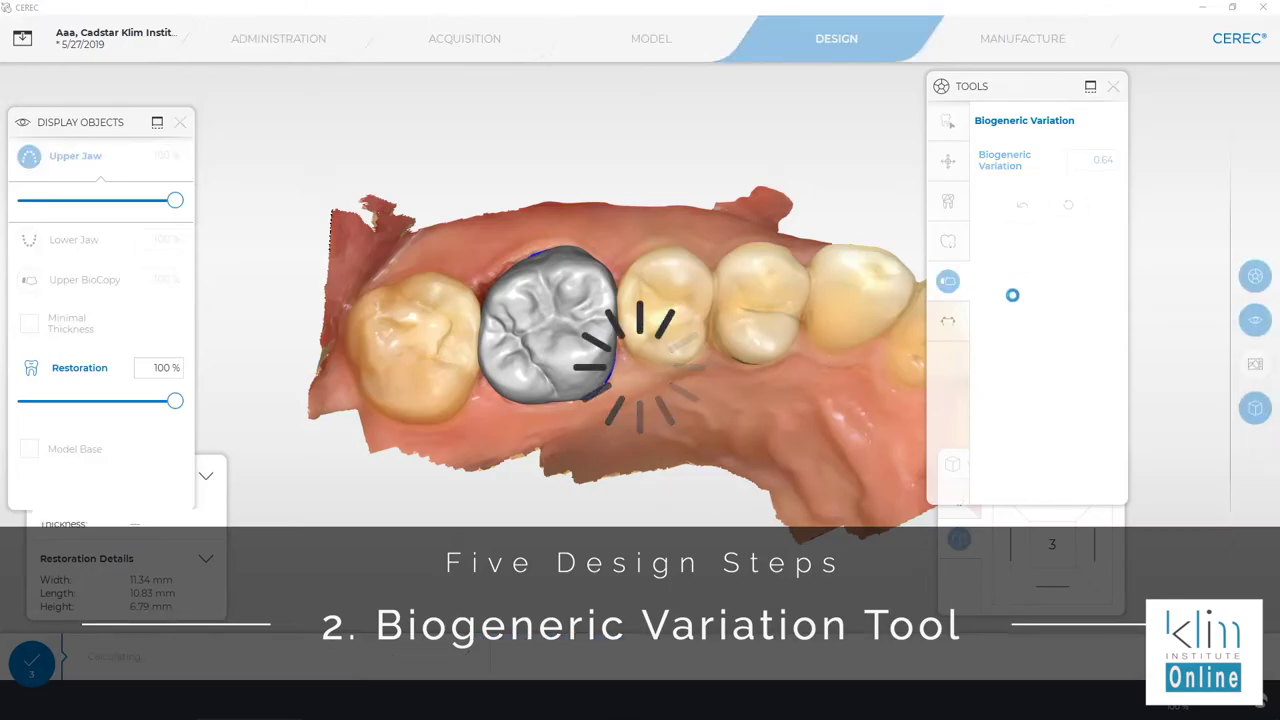
{"action": "middle_click_drag", "start_coordinate": [758, 304], "coordinate": [710, 313]}
{"action": "middle_click_drag", "start_coordinate": [680, 503], "coordinate": [560, 360]}
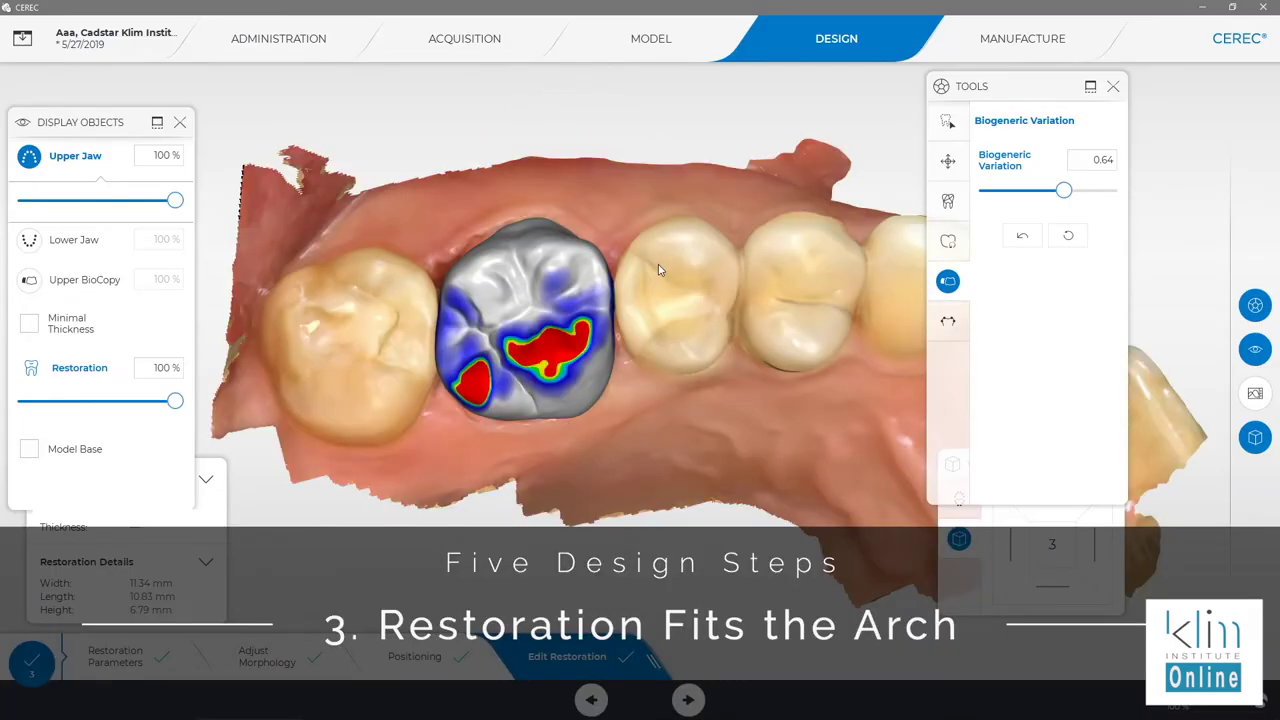
Turn to a buccal view and show the lower jaw at 100% opacity in occlusion.
{"action": "middle_click_drag", "start_coordinate": [680, 278], "coordinate": [616, 362]}
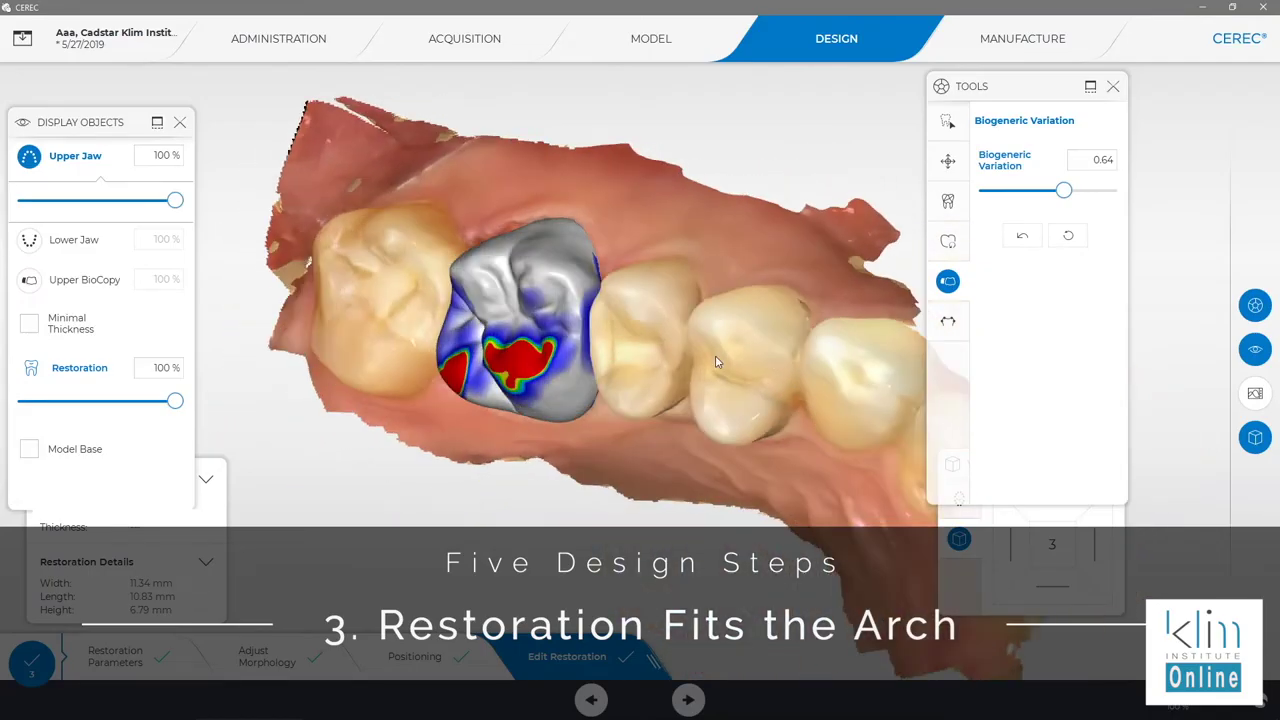
{"action": "middle_click_drag", "start_coordinate": [735, 336], "coordinate": [653, 522]}
{"action": "middle_click_drag", "start_coordinate": [594, 475], "coordinate": [522, 423]}
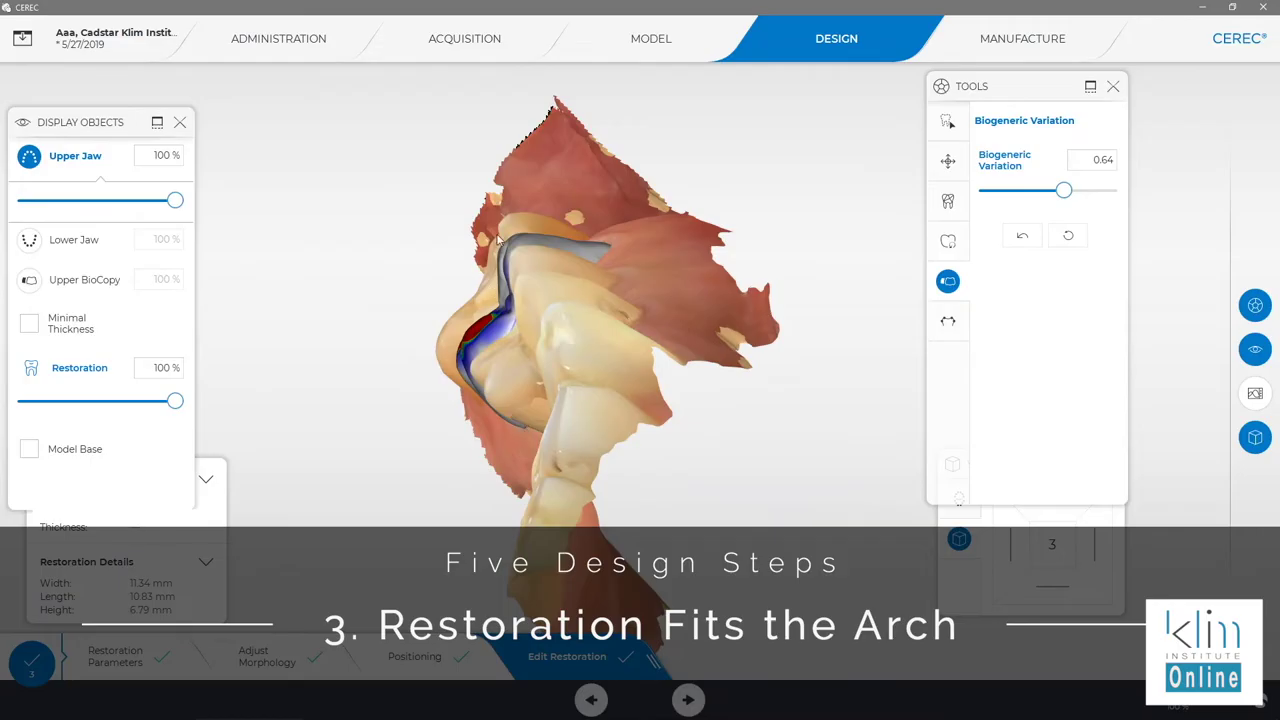
{"action": "middle_click_drag", "start_coordinate": [392, 304], "coordinate": [505, 240]}
{"action": "left_click", "coordinate": [29, 240]}
{"action": "middle_click_drag", "start_coordinate": [528, 440], "coordinate": [614, 380]}
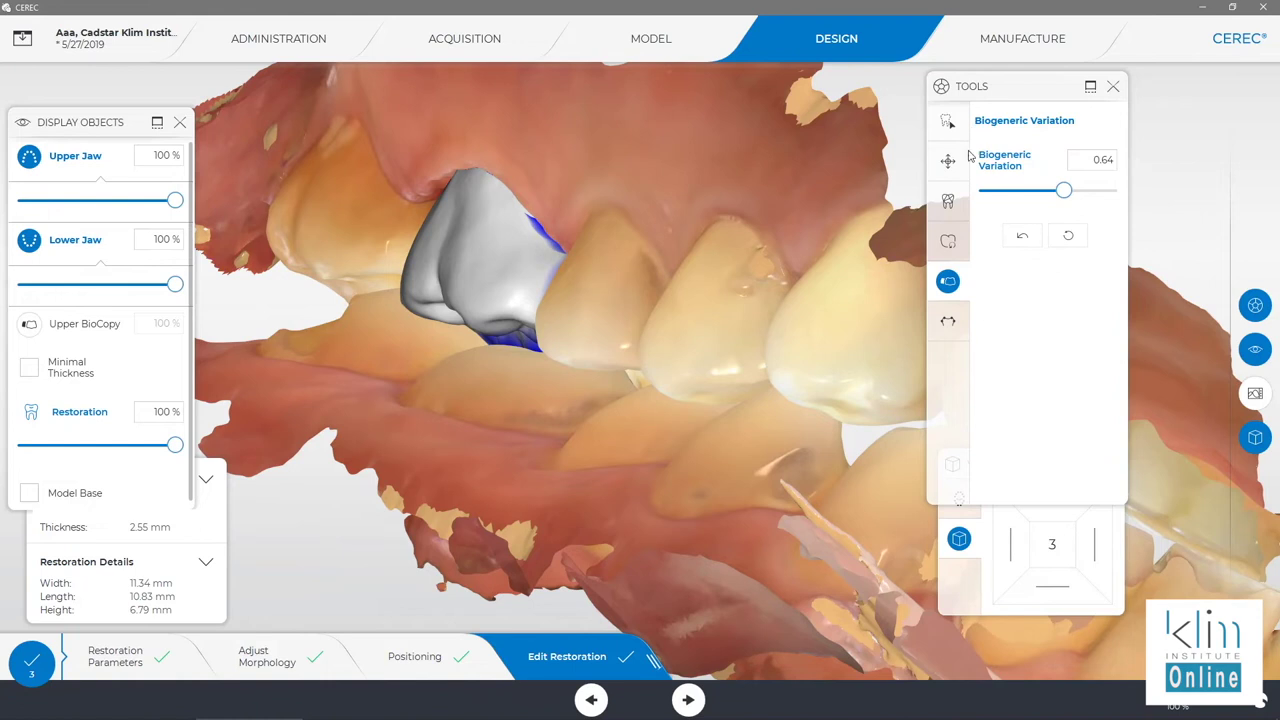
With the Circular Shape tool, push in and thin the crown's mesial edge near the contact.
{"action": "left_click", "coordinate": [948, 202]}
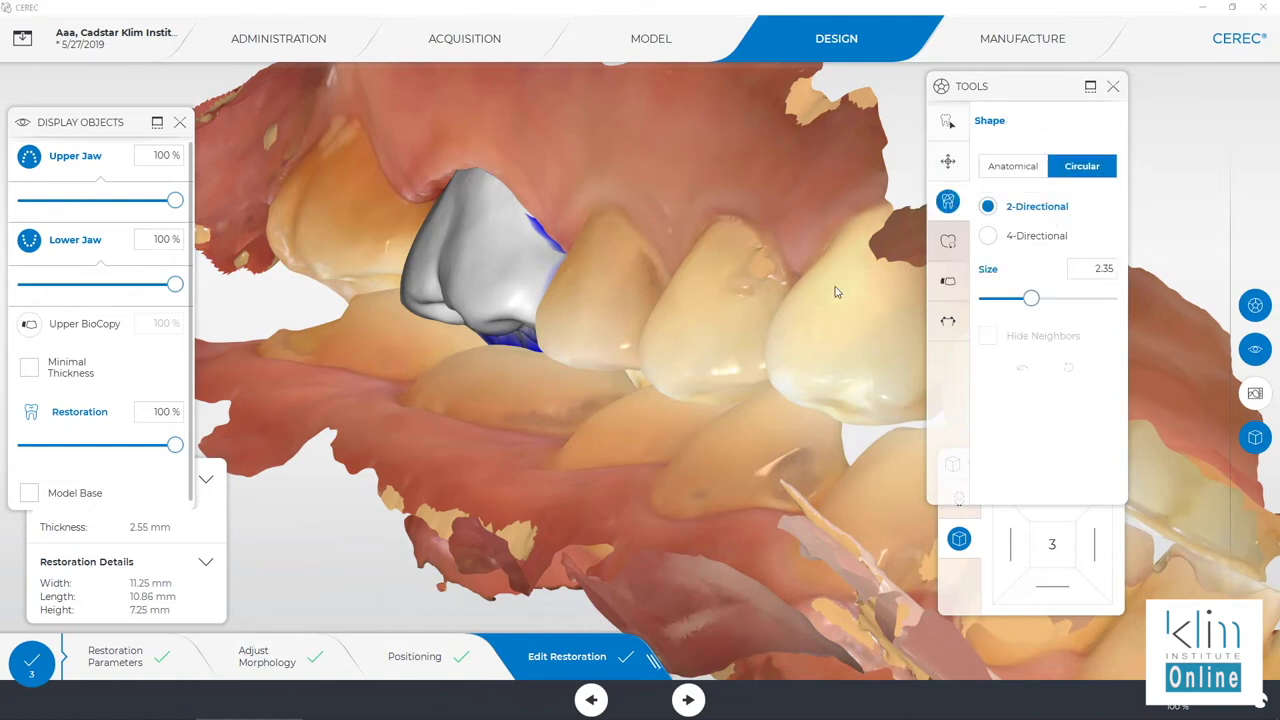
{"action": "right_click_drag", "start_coordinate": [608, 355], "coordinate": [470, 348]}
{"action": "left_click", "coordinate": [426, 318]}
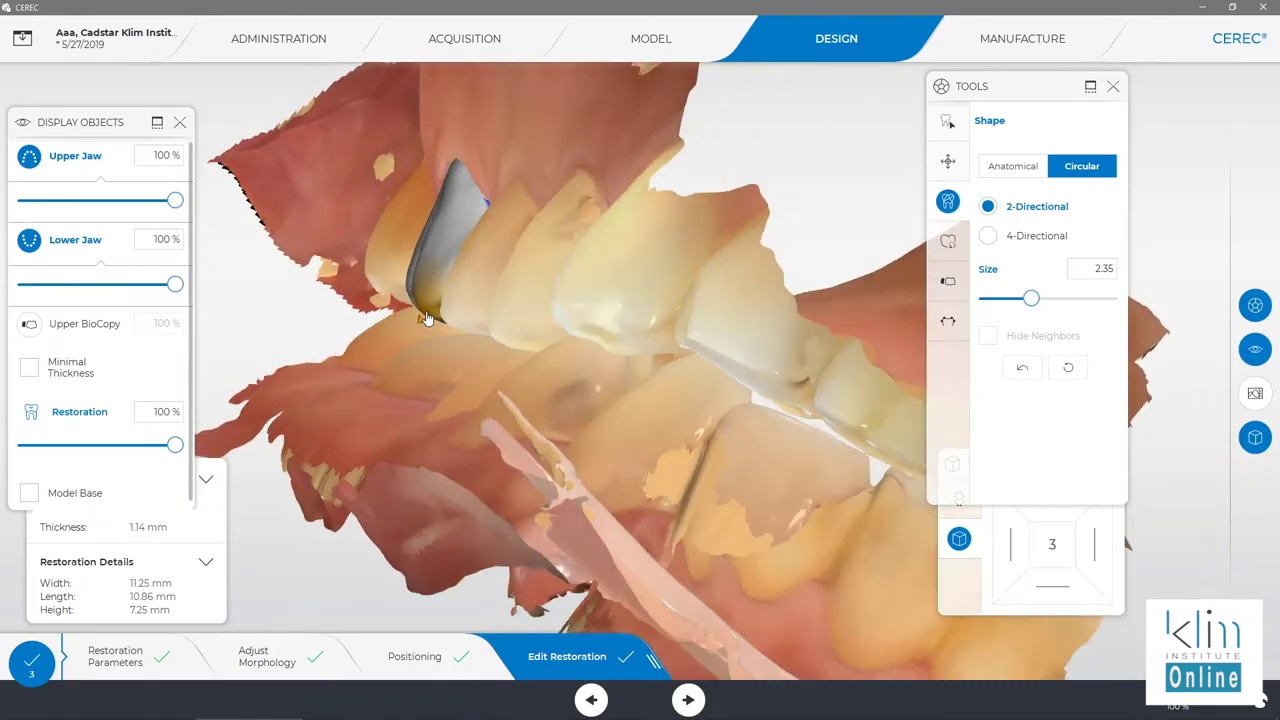
{"action": "right_click_drag", "start_coordinate": [494, 326], "coordinate": [432, 318]}
{"action": "left_click_drag", "start_coordinate": [432, 318], "coordinate": [420, 313]}
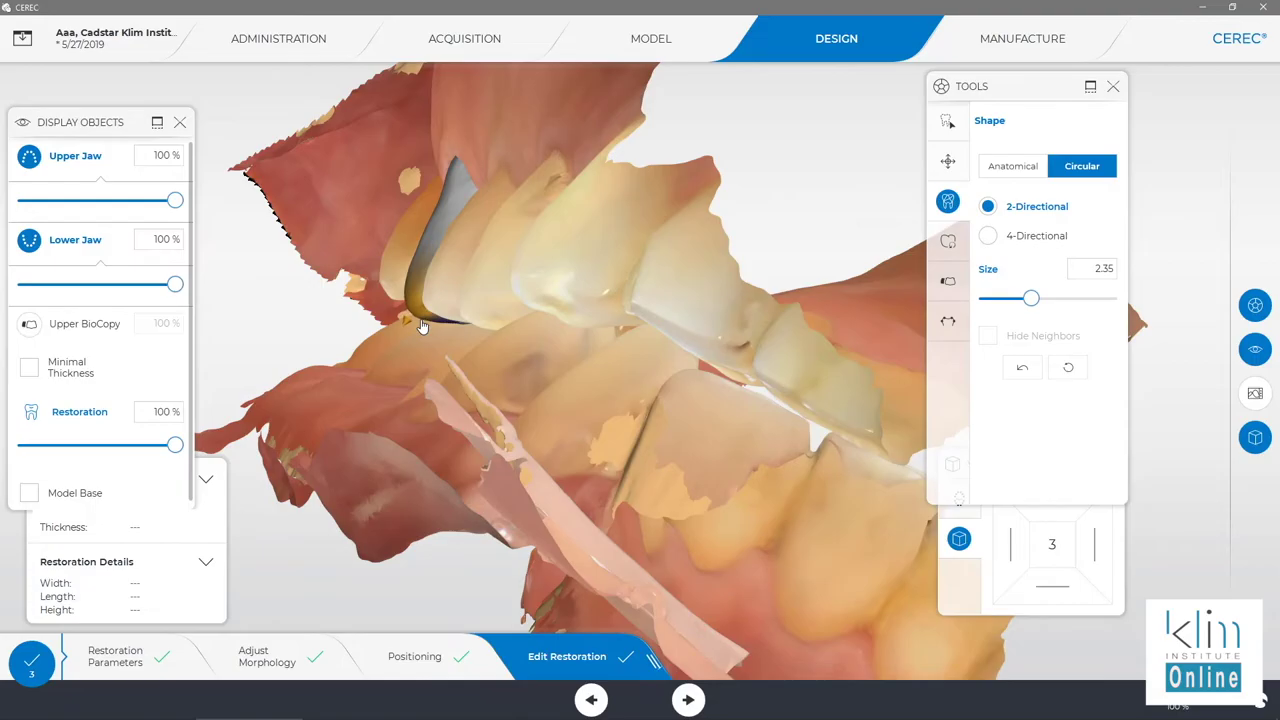
{"action": "right_click_drag", "start_coordinate": [448, 363], "coordinate": [479, 368]}
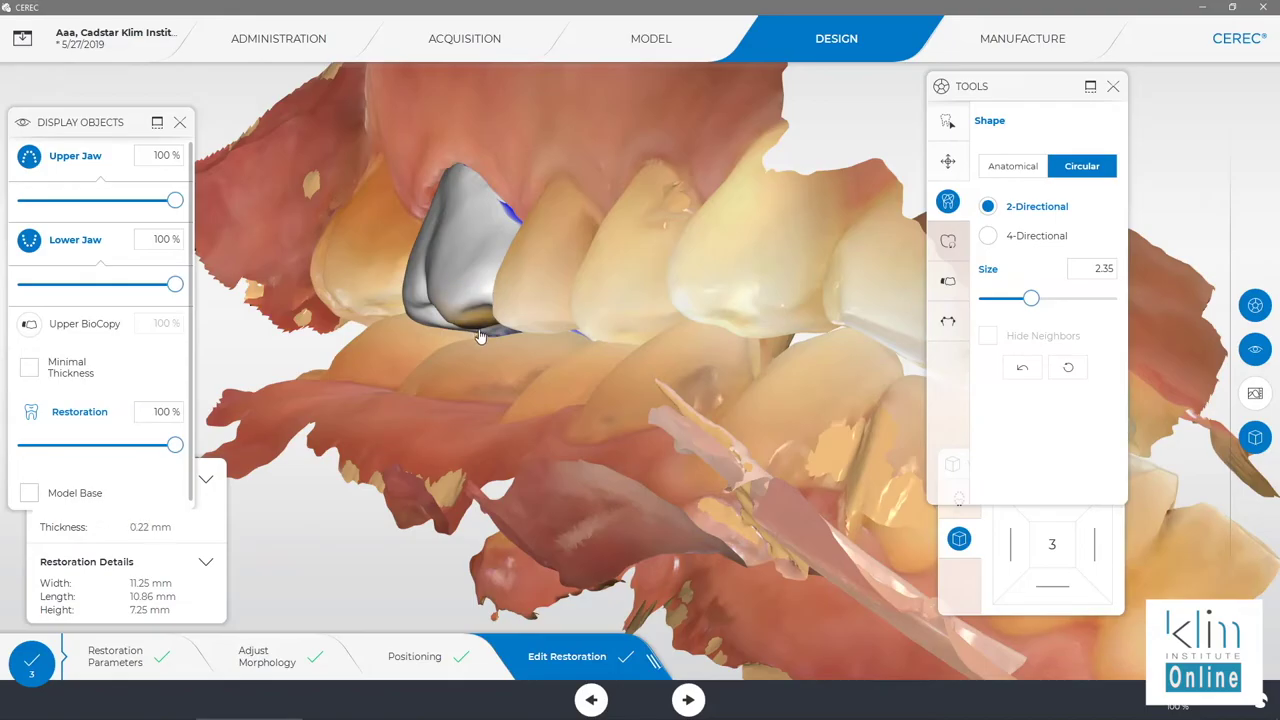
{"action": "right_click_drag", "start_coordinate": [479, 352], "coordinate": [461, 343]}
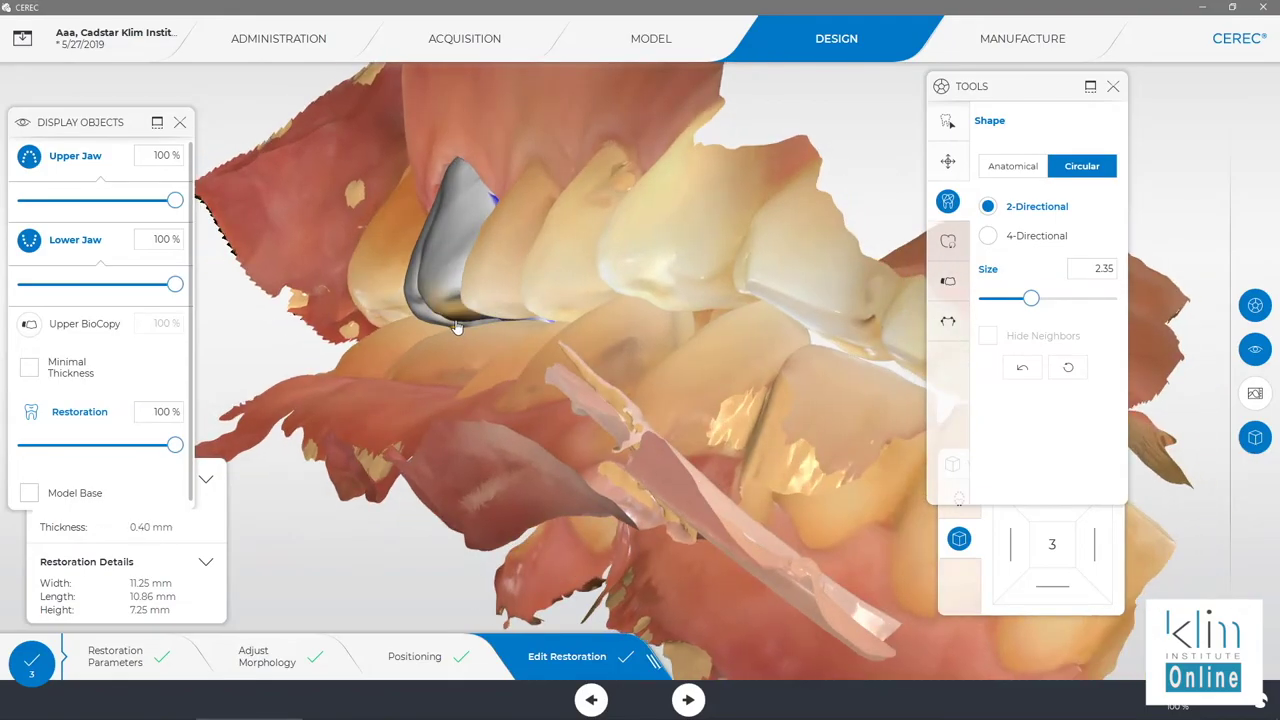
At shaping size 3.48, add material along the crown's lower edge, then hide the lower jaw.
{"action": "scroll", "coordinate": [458, 322], "scroll_direction": "up", "scroll_amount": 5, "text": "ctrl"}
{"action": "right_click_drag", "start_coordinate": [476, 365], "coordinate": [447, 328]}
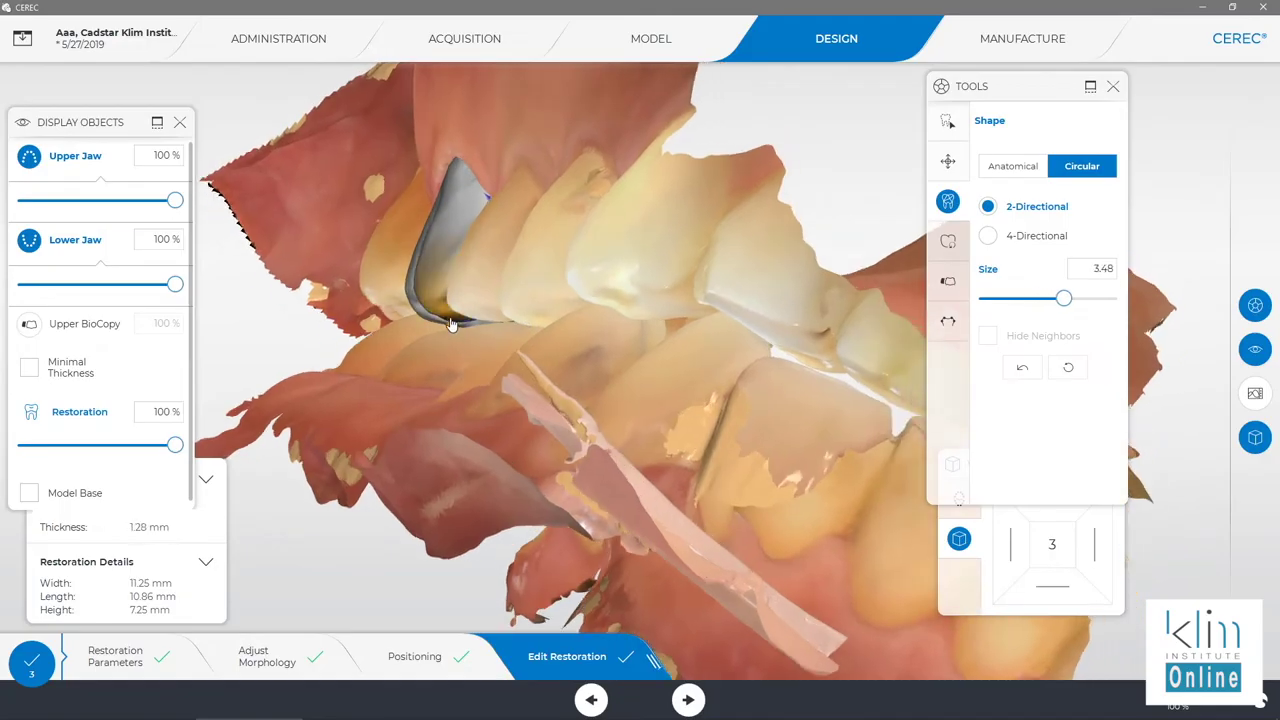
{"action": "left_click_drag", "start_coordinate": [452, 324], "coordinate": [456, 334]}
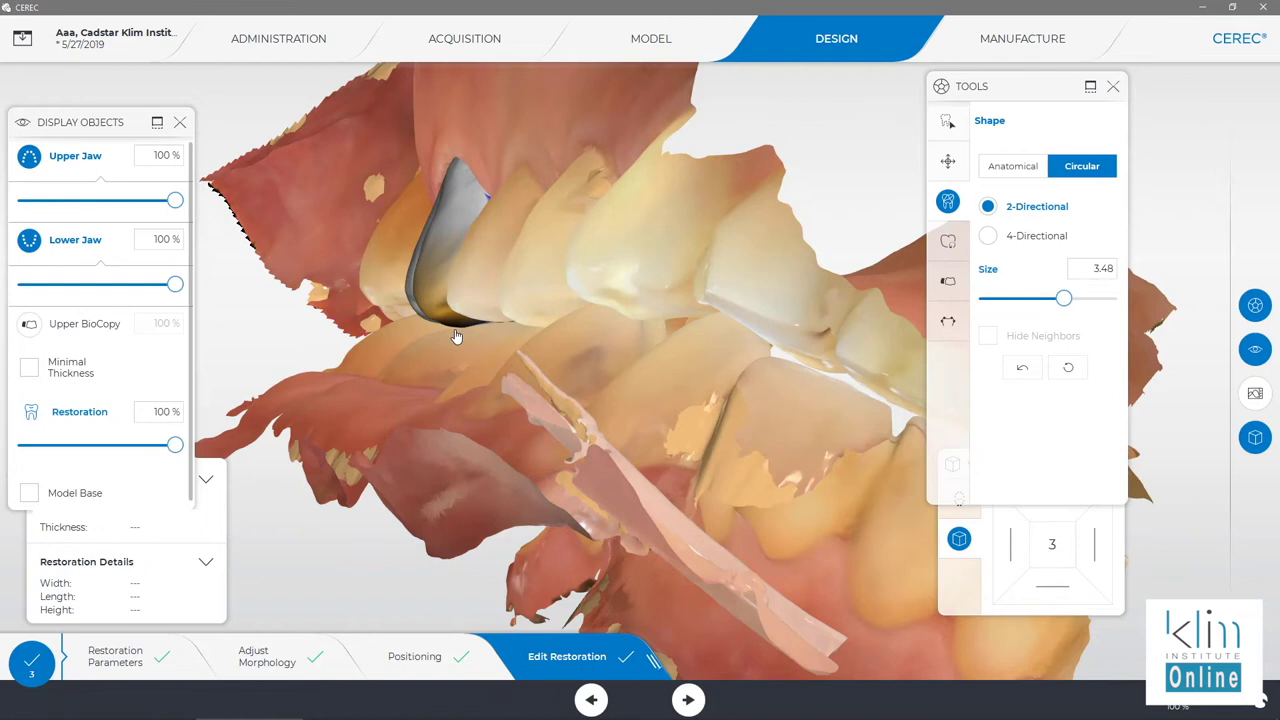
{"action": "right_click_drag", "start_coordinate": [627, 331], "coordinate": [600, 347]}
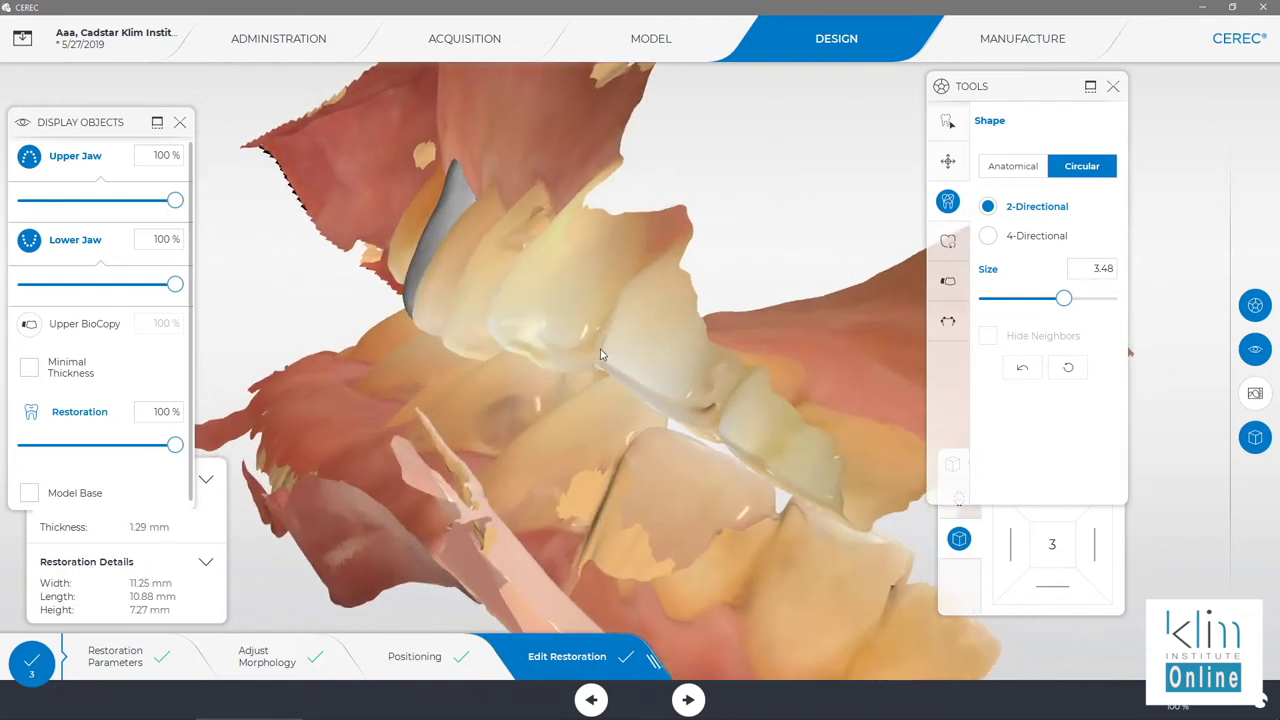
{"action": "double_click", "coordinate": [420, 250]}
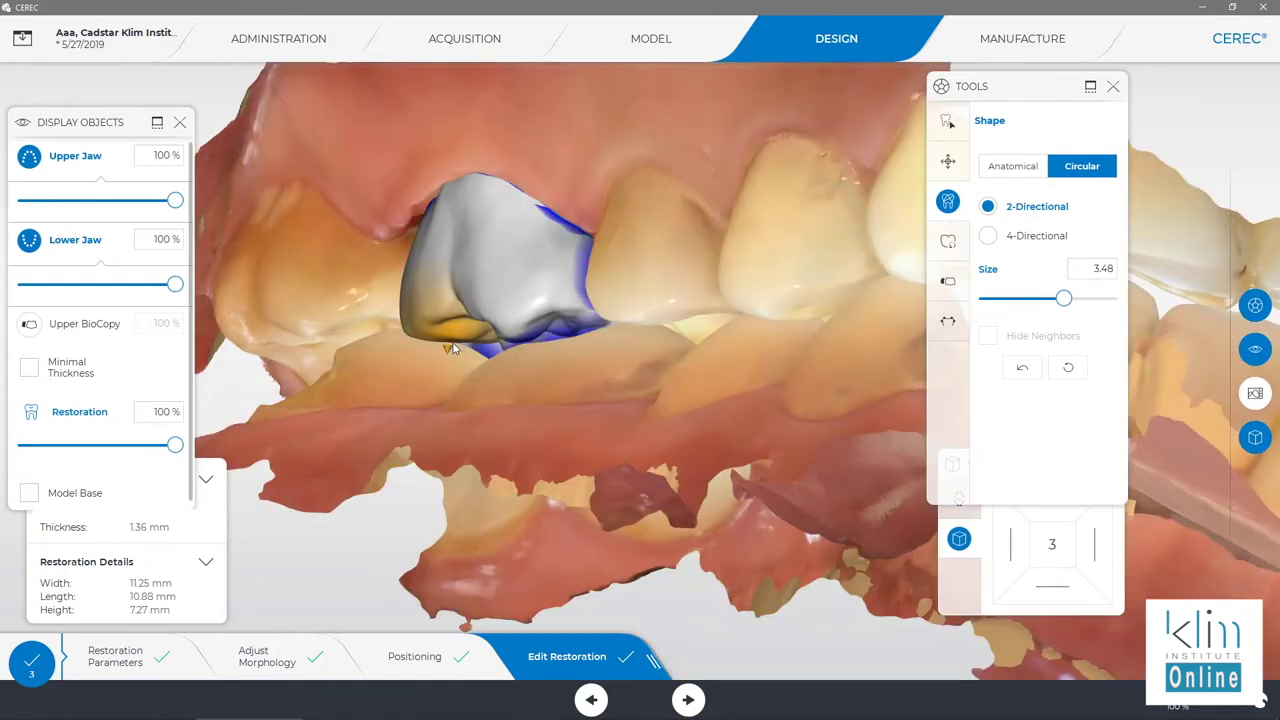
{"action": "left_click", "coordinate": [455, 347]}
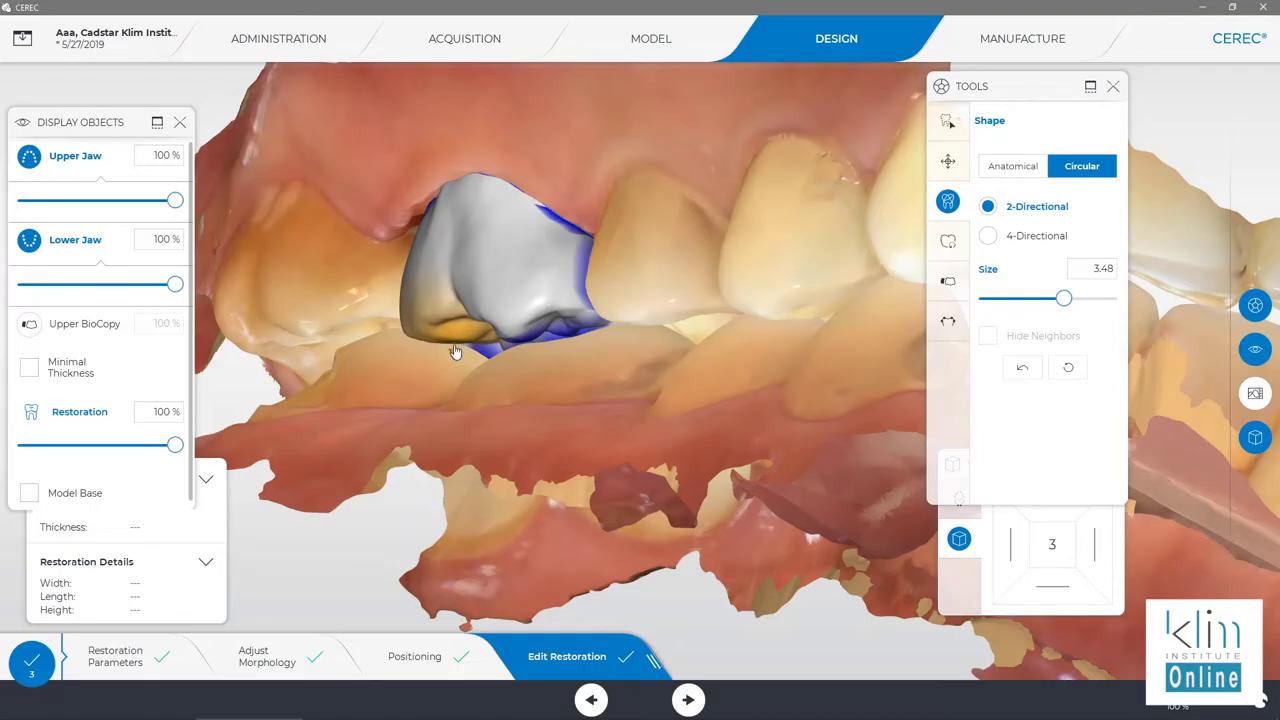
{"action": "right_click_drag", "start_coordinate": [514, 366], "coordinate": [420, 380]}
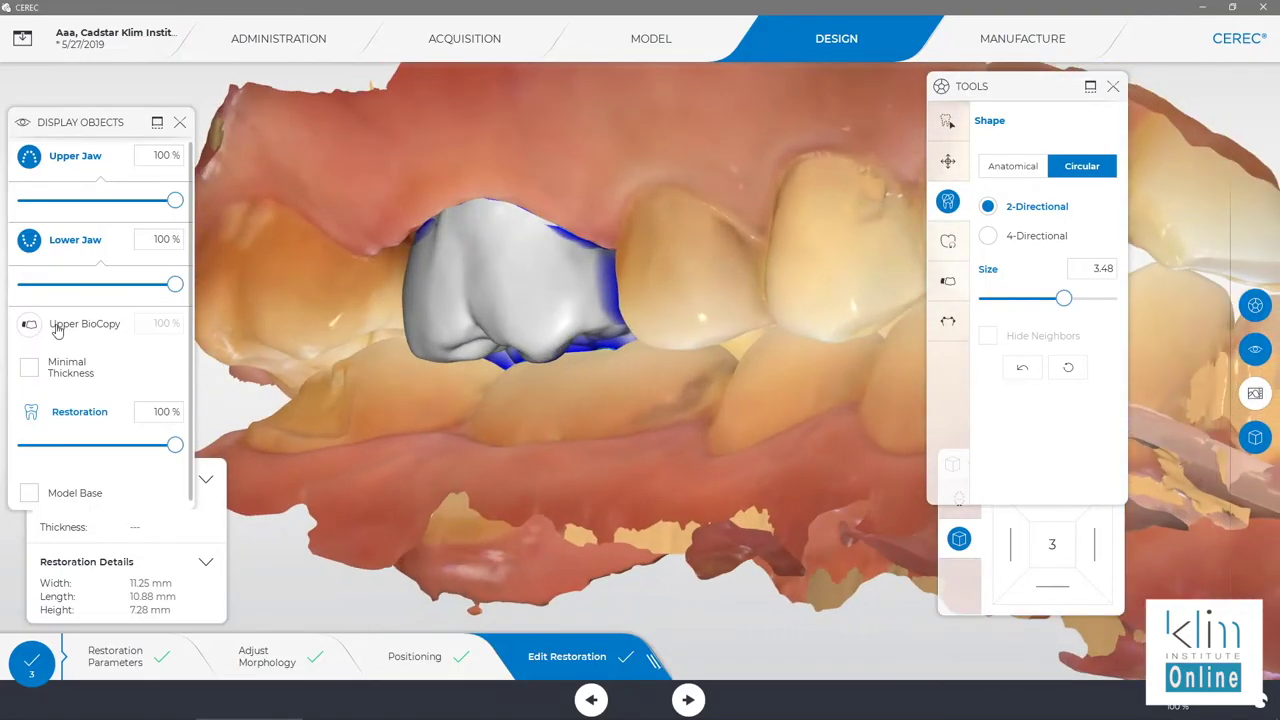
{"action": "left_click", "coordinate": [29, 239]}
{"action": "right_click_drag", "start_coordinate": [740, 354], "coordinate": [603, 385]}
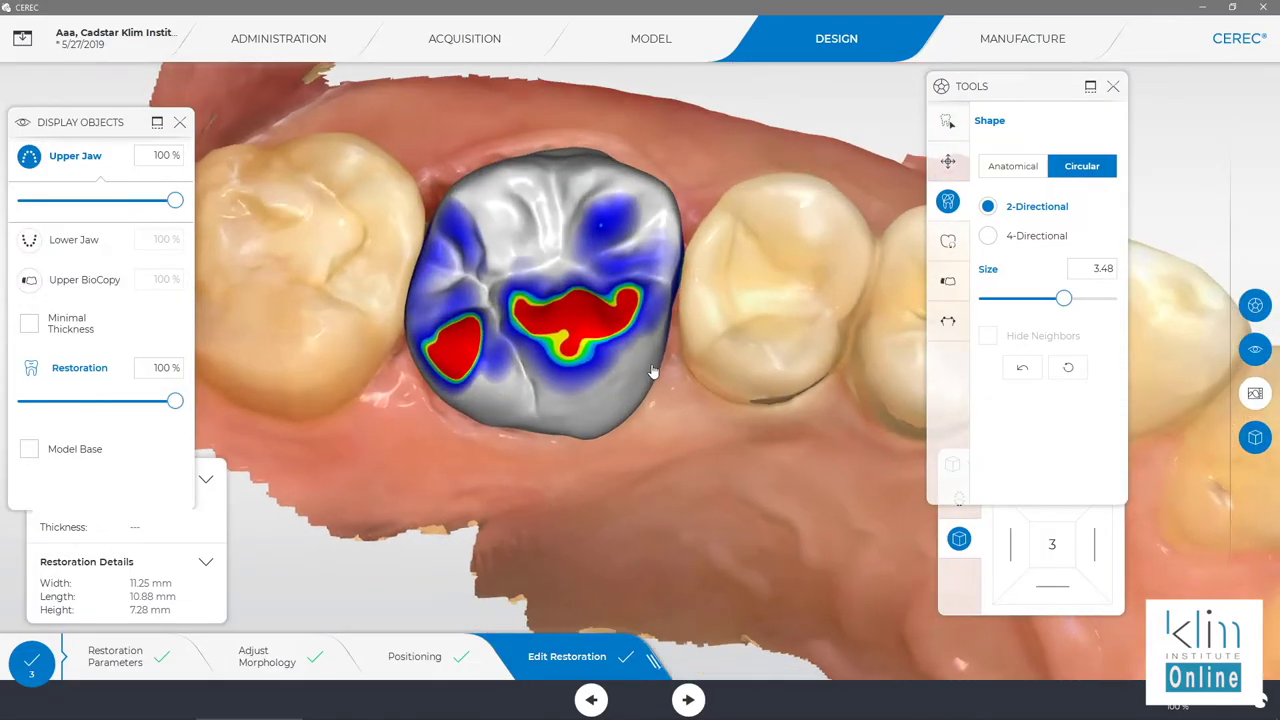
Bulge out the crown's distal contour to 11.04 mm length, then view it occlusally.
{"action": "left_click_drag", "start_coordinate": [680, 322], "coordinate": [686, 326]}
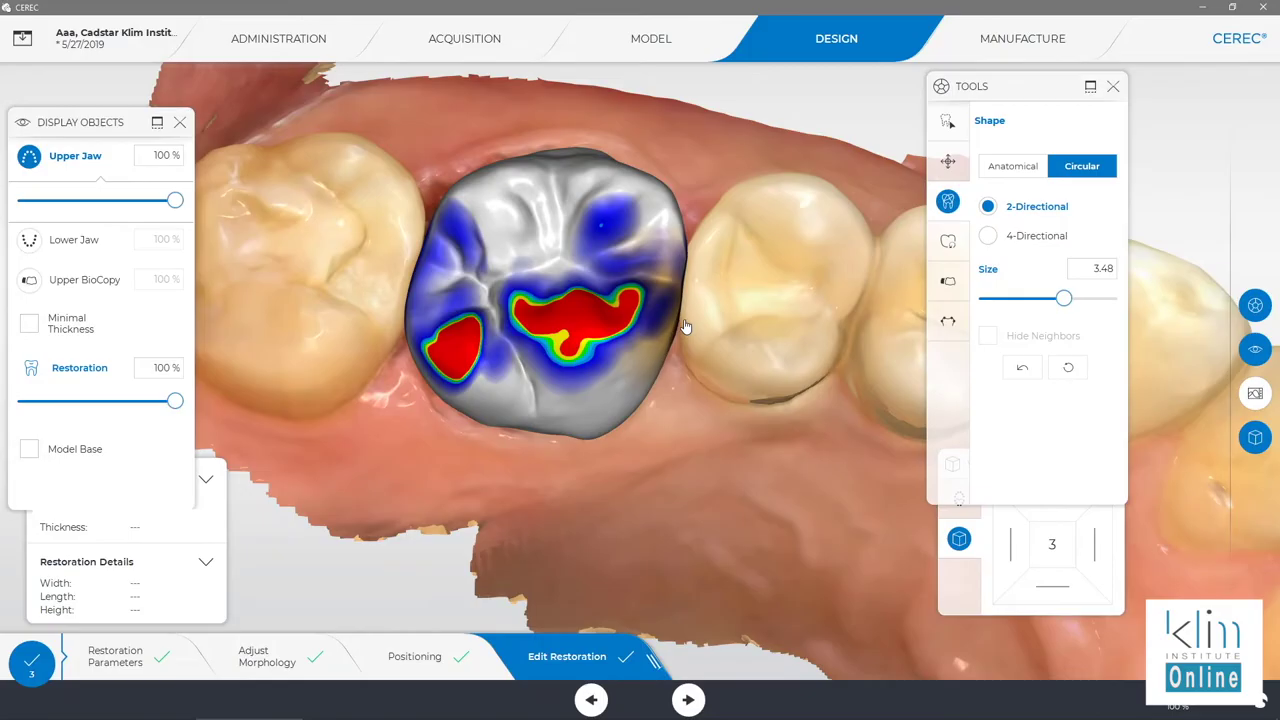
{"action": "right_click_drag", "start_coordinate": [731, 373], "coordinate": [432, 320]}
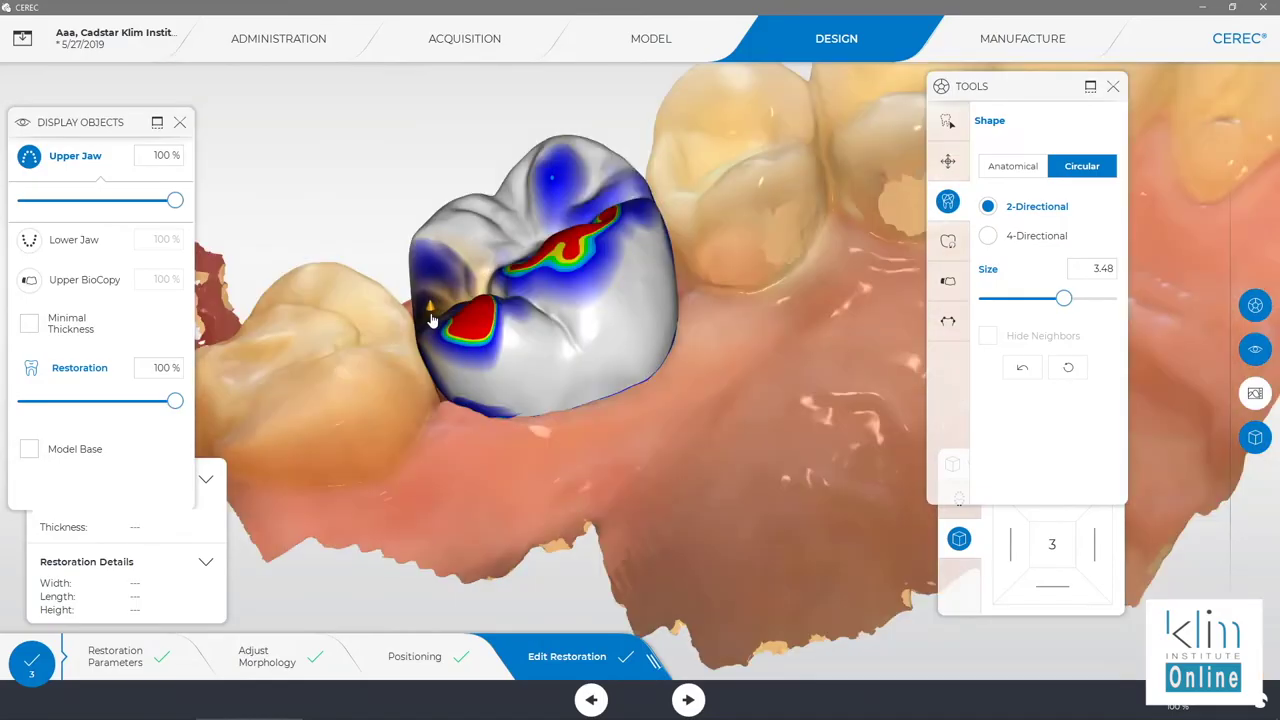
{"action": "left_click_drag", "start_coordinate": [431, 318], "coordinate": [405, 342]}
{"action": "right_click_drag", "start_coordinate": [752, 311], "coordinate": [743, 392]}
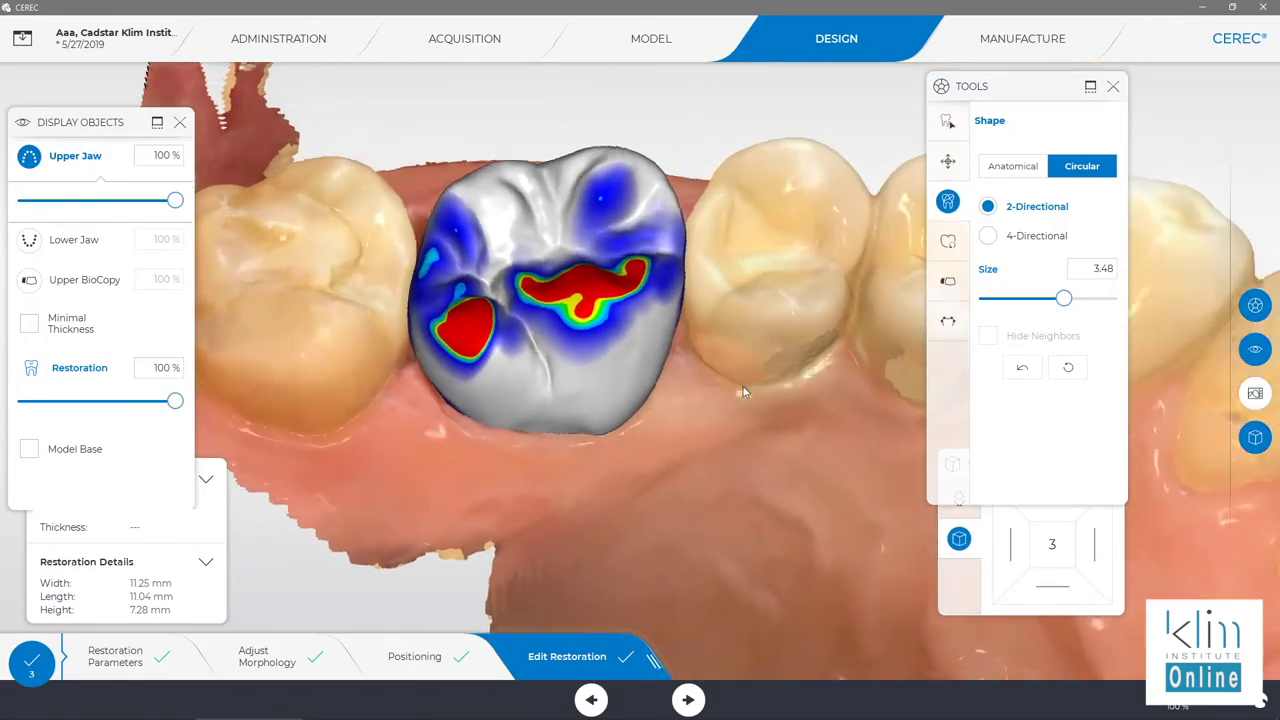
{"action": "right_click_drag", "start_coordinate": [517, 110], "coordinate": [518, 139]}
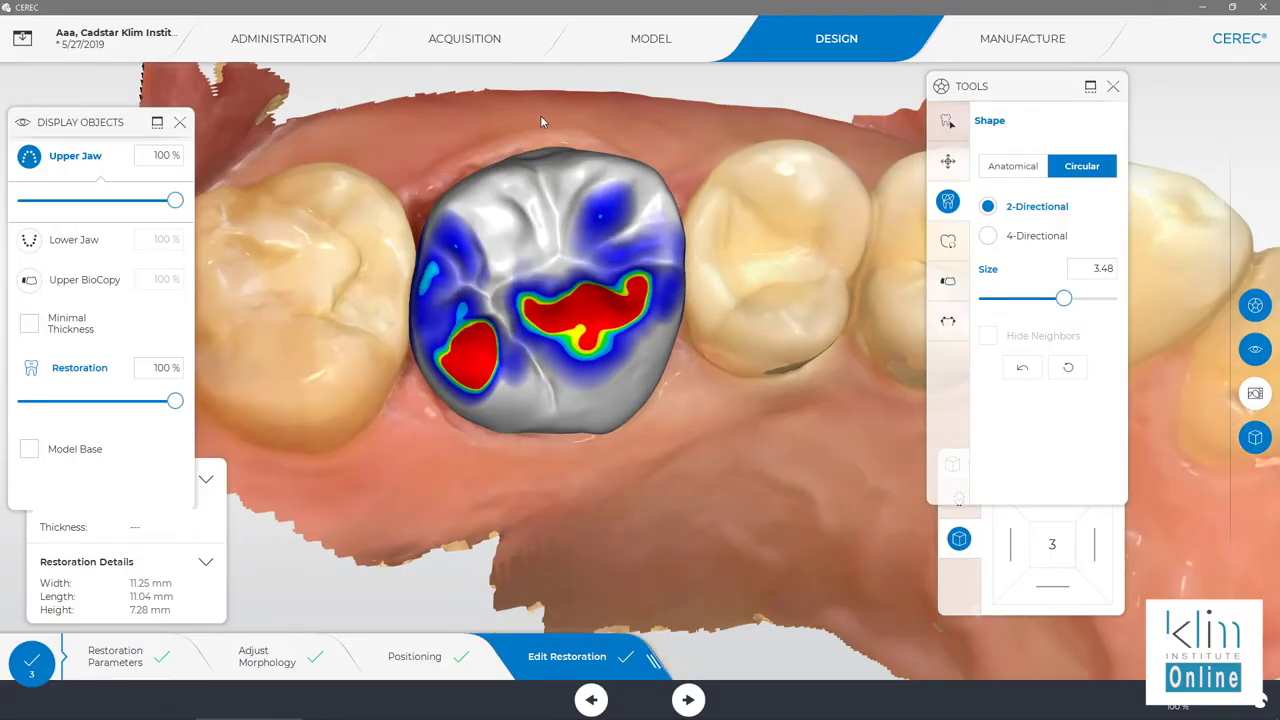
{"action": "right_click_drag", "start_coordinate": [724, 541], "coordinate": [694, 514]}
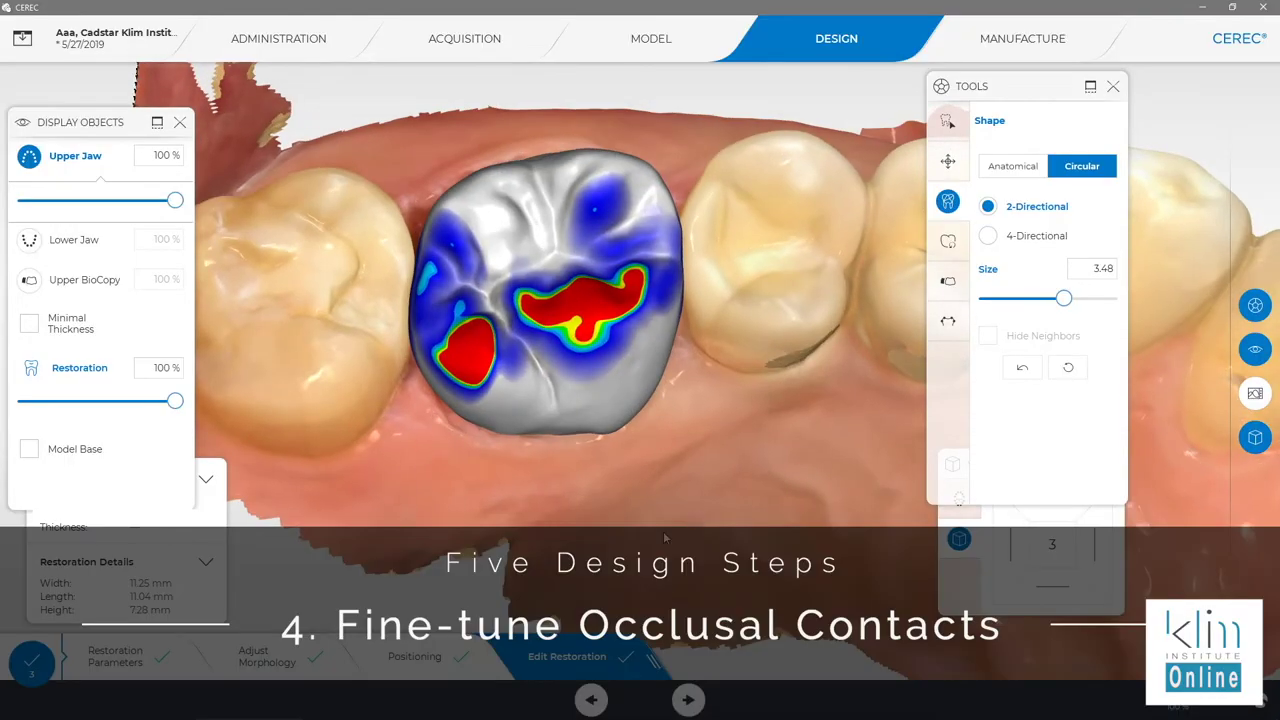
At shaping size 1.68, flatten the red and orange occlusal contacts to light blue-green.
{"action": "mouse_move", "coordinate": [610, 303]}
{"action": "left_mouse_down"}
{"action": "mouse_move", "coordinate": [573, 315]}
{"action": "mouse_move", "coordinate": [579, 299]}
{"action": "mouse_move", "coordinate": [601, 330]}
{"action": "left_mouse_up"}
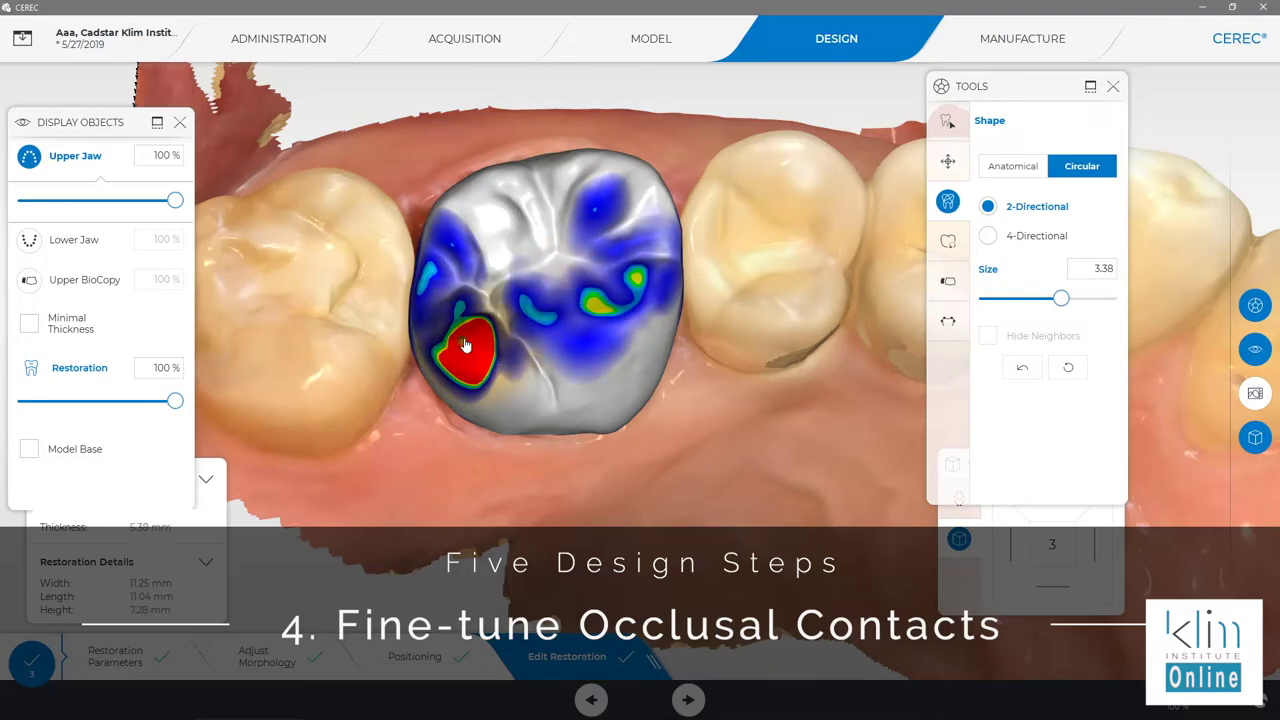
{"action": "left_click_drag", "start_coordinate": [477, 363], "coordinate": [477, 364]}
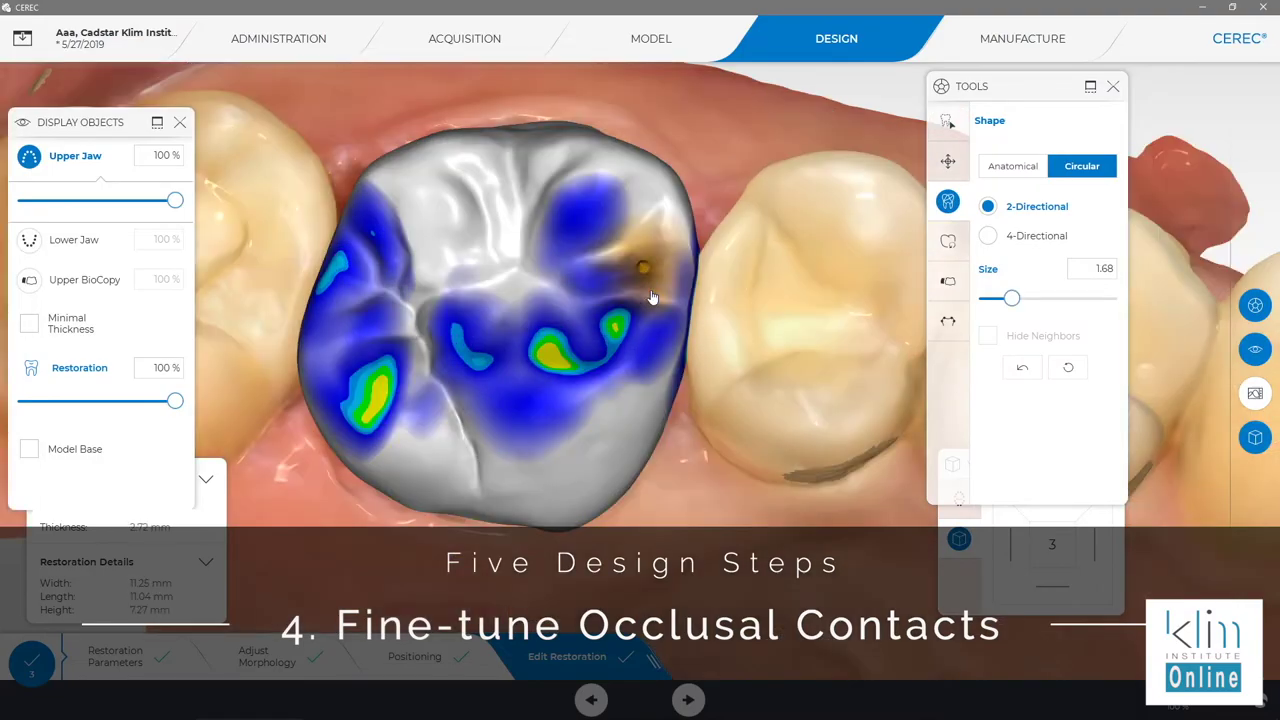
{"action": "left_click_drag", "start_coordinate": [651, 297], "coordinate": [630, 262]}
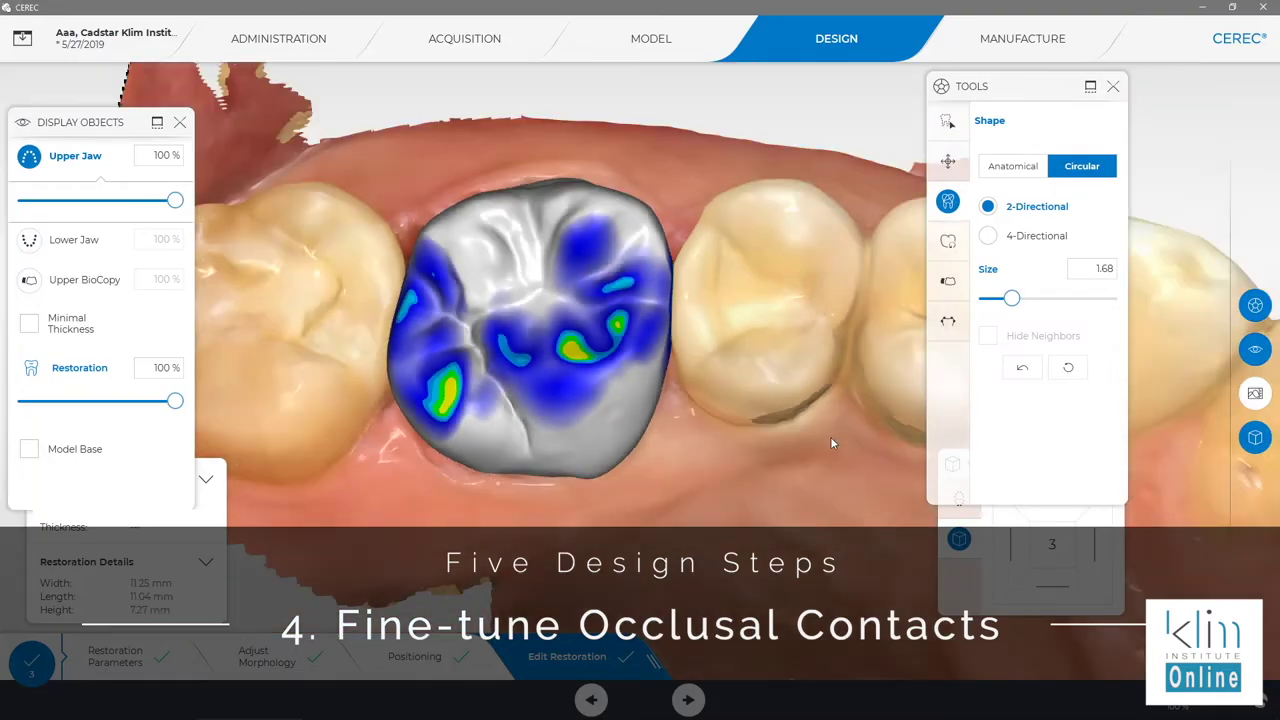
{"action": "right_click_drag", "start_coordinate": [830, 436], "coordinate": [793, 414]}
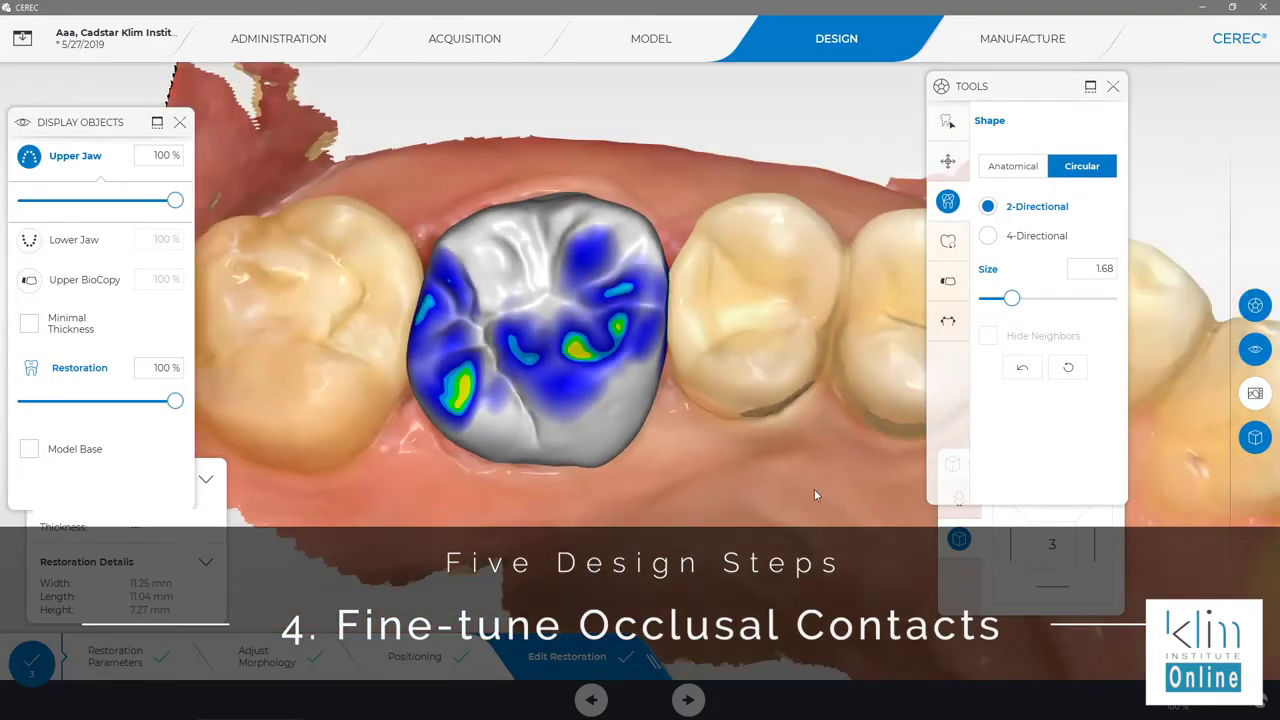
{"action": "left_click", "coordinate": [948, 322]}
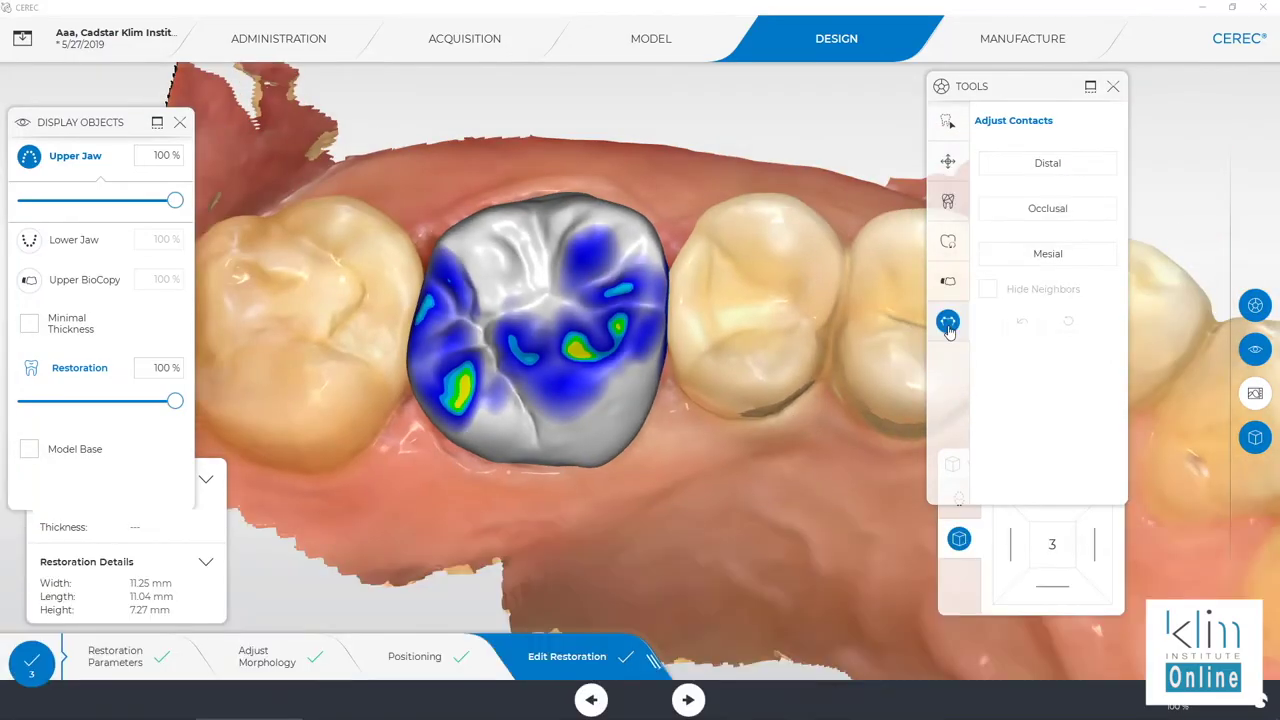
Apply the automatic Occlusal contact reduction so all contacts turn blue, then zoom on the crown.
{"action": "left_click", "coordinate": [1022, 216]}
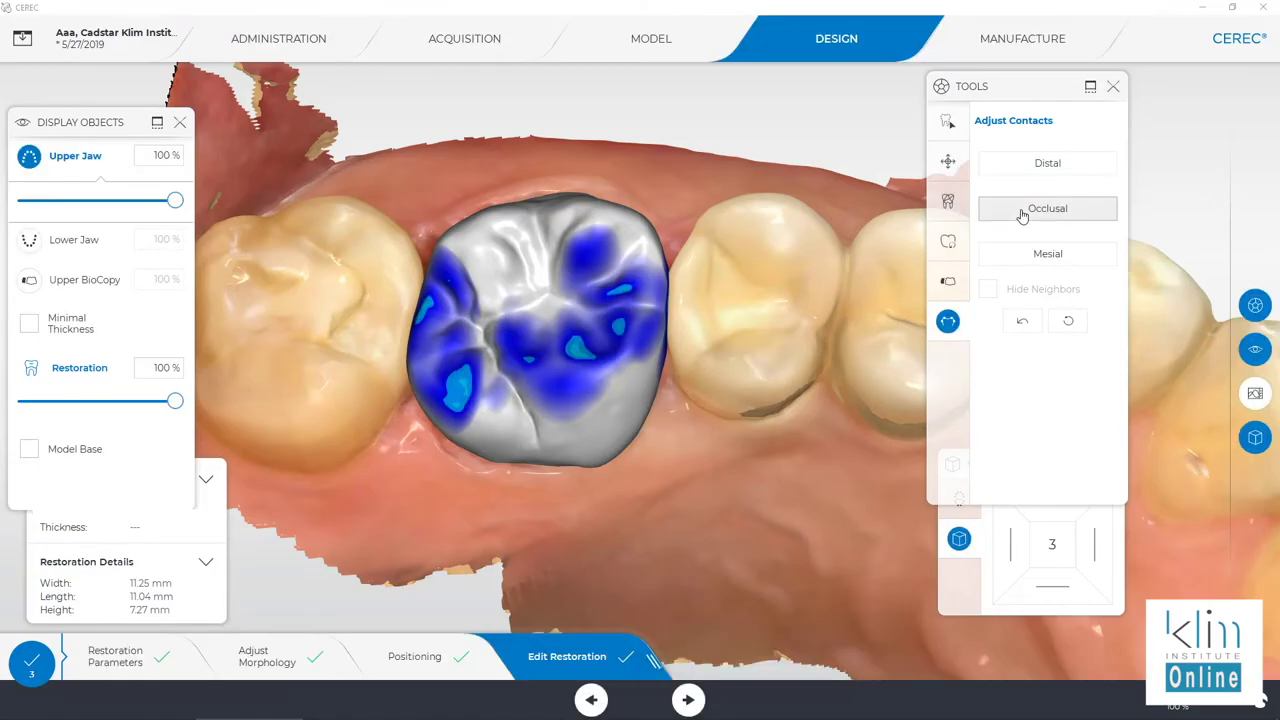
{"action": "left_click", "coordinate": [108, 662]}
{"action": "left_click", "coordinate": [1000, 217]}
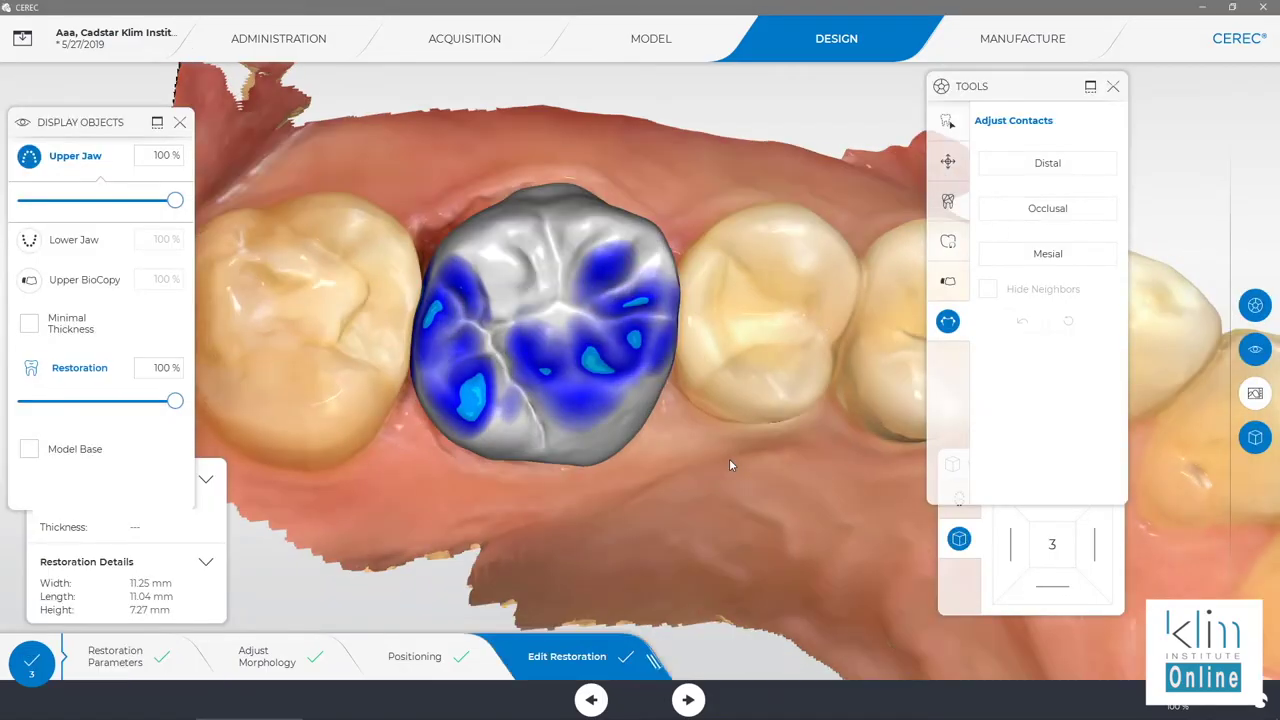
{"action": "scroll", "coordinate": [725, 464], "scroll_direction": "up", "scroll_amount": 3}
{"action": "left_click_drag", "start_coordinate": [725, 464], "coordinate": [761, 437]}
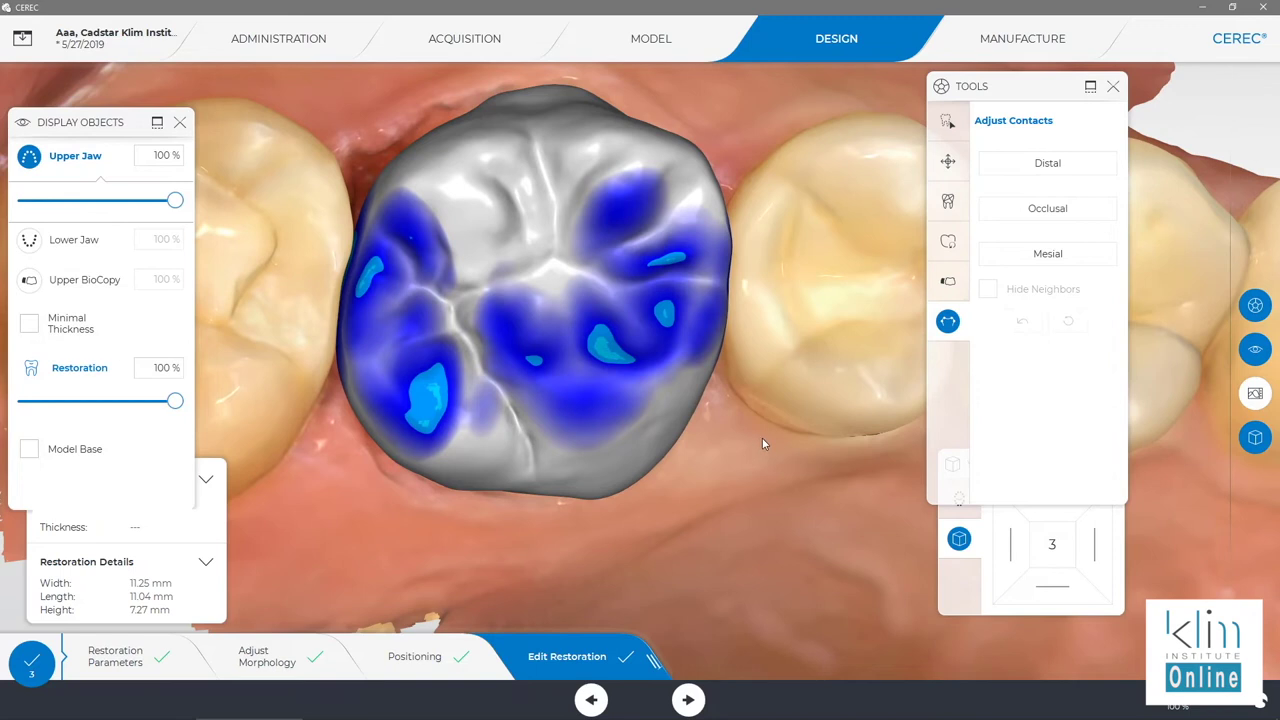
{"action": "left_click_drag", "start_coordinate": [730, 485], "coordinate": [744, 446]}
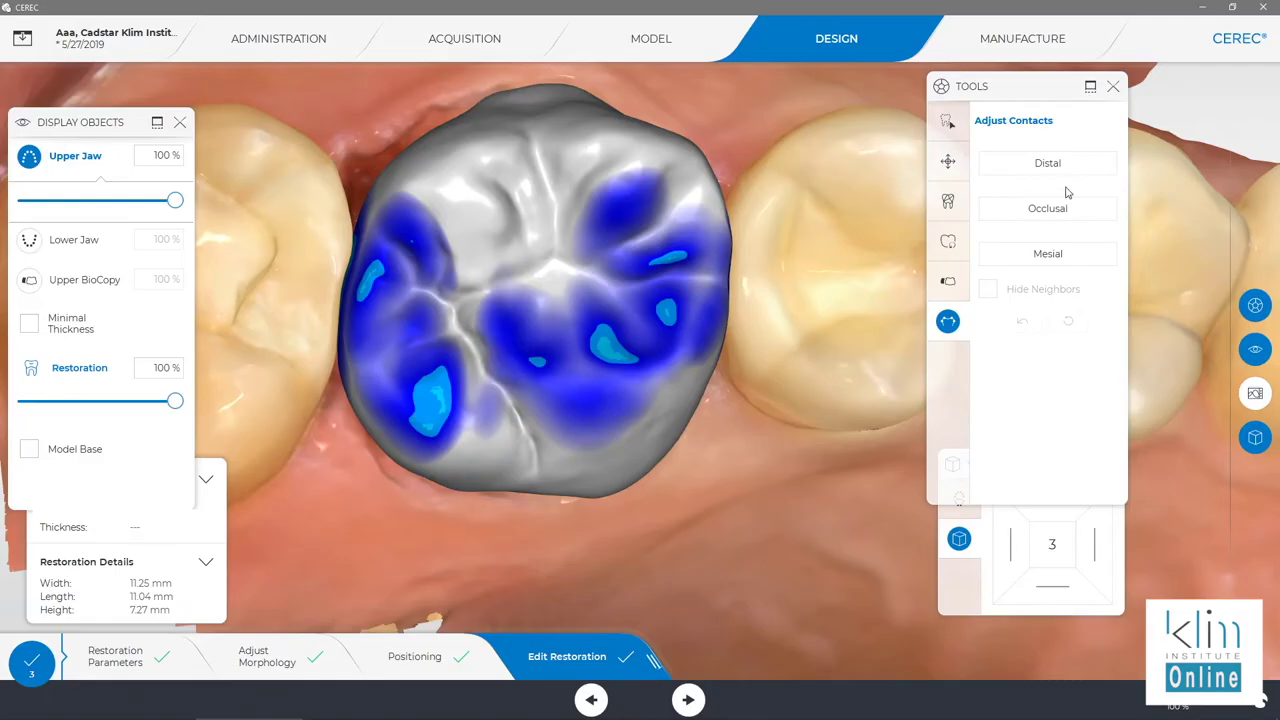
Carve down the crown's central contact with the Form Remove brush at 10 % strength.
{"action": "left_click", "coordinate": [948, 121]}
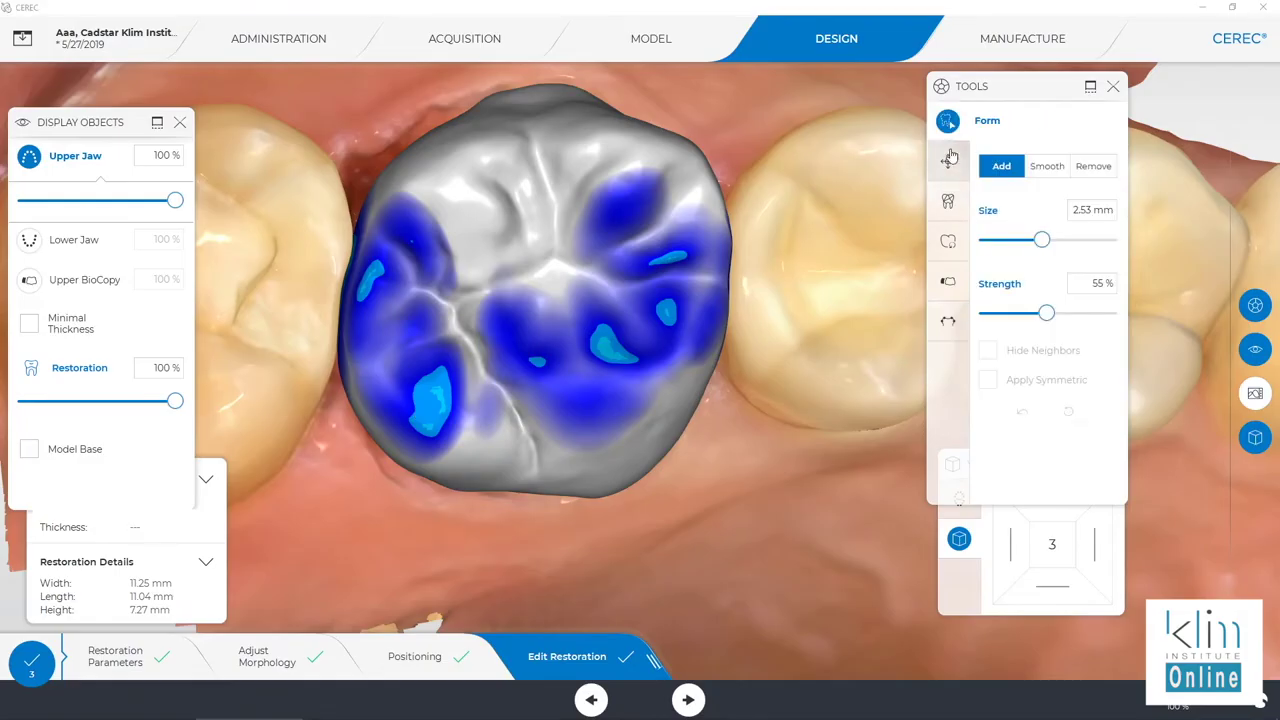
{"action": "left_click", "coordinate": [1088, 167]}
{"action": "left_click_drag", "start_coordinate": [1050, 317], "coordinate": [943, 323]}
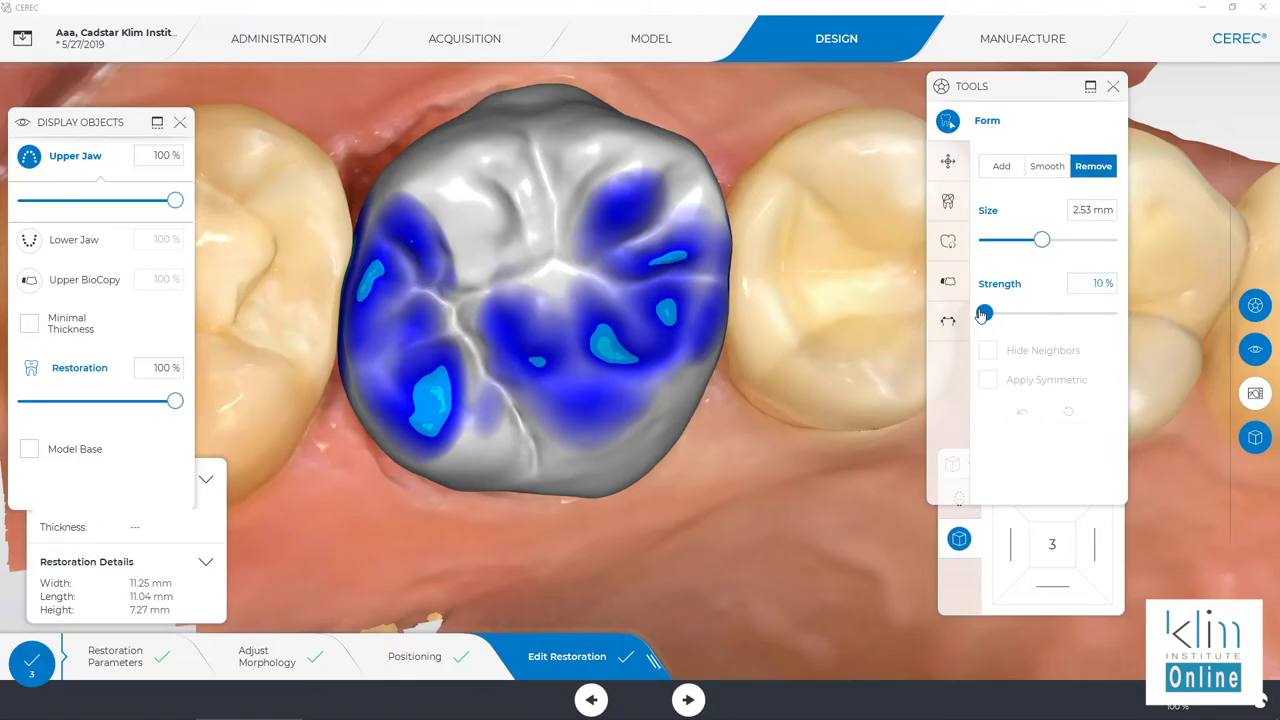
{"action": "scroll", "coordinate": [592, 410], "scroll_direction": "down", "scroll_amount": 6}
{"action": "scroll", "coordinate": [597, 437], "scroll_direction": "up", "scroll_amount": 4}
{"action": "mouse_move", "coordinate": [597, 437]}
{"action": "left_mouse_down"}
{"action": "mouse_move", "coordinate": [598, 385]}
{"action": "mouse_move", "coordinate": [641, 326]}
{"action": "mouse_move", "coordinate": [679, 328]}
{"action": "mouse_move", "coordinate": [648, 316]}
{"action": "mouse_move", "coordinate": [670, 250]}
{"action": "mouse_move", "coordinate": [627, 289]}
{"action": "mouse_move", "coordinate": [674, 251]}
{"action": "left_mouse_up"}
{"action": "right_click_drag", "start_coordinate": [674, 251], "coordinate": [689, 502]}
{"action": "left_click_drag", "start_coordinate": [605, 393], "coordinate": [651, 353]}
Switch the brush to Add and build material back up on the central contact.
{"action": "mouse_move", "coordinate": [700, 471]}
{"action": "right_mouse_down"}
{"action": "mouse_move", "coordinate": [680, 420]}
{"action": "mouse_move", "coordinate": [757, 436]}
{"action": "mouse_move", "coordinate": [800, 394]}
{"action": "right_mouse_up"}
{"action": "right_click_drag", "start_coordinate": [595, 540], "coordinate": [551, 557]}
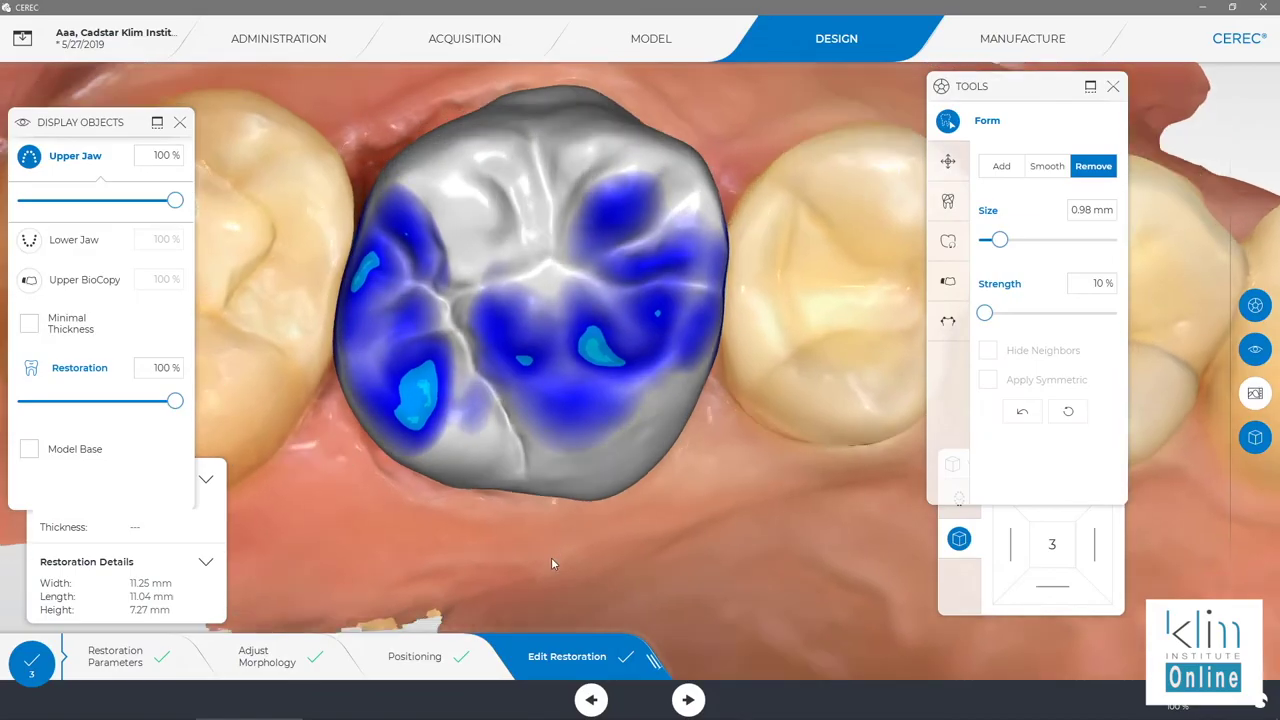
{"action": "key", "text": "shift"}
{"action": "left_click_drag", "start_coordinate": [570, 383], "coordinate": [563, 377]}
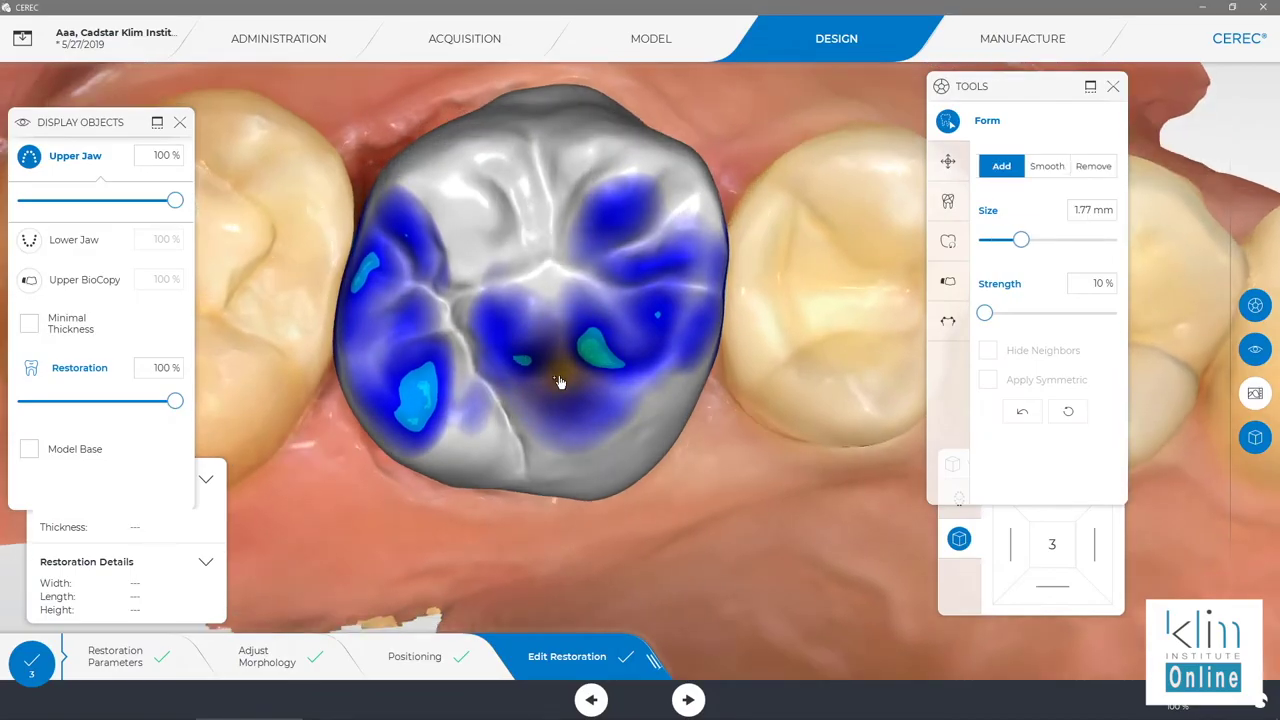
{"action": "mouse_move", "coordinate": [568, 400]}
{"action": "left_mouse_down"}
{"action": "mouse_move", "coordinate": [566, 366]}
{"action": "mouse_move", "coordinate": [600, 350]}
{"action": "left_mouse_up"}
{"action": "mouse_move", "coordinate": [640, 410]}
{"action": "right_mouse_down"}
{"action": "mouse_move", "coordinate": [646, 391]}
{"action": "mouse_move", "coordinate": [631, 392]}
{"action": "right_mouse_up"}
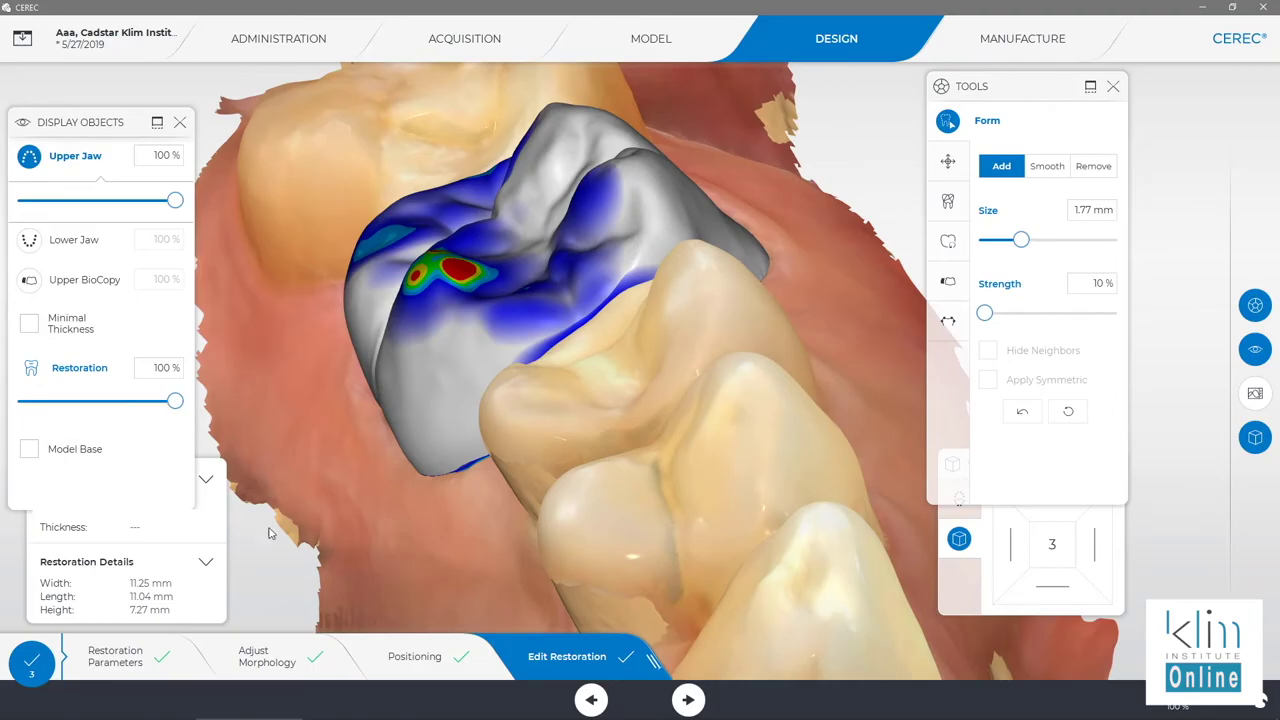
Return to an occlusal view and auto-reduce the contacts with Adjust Contacts > Occlusal.
{"action": "right_click_drag", "start_coordinate": [436, 627], "coordinate": [688, 526]}
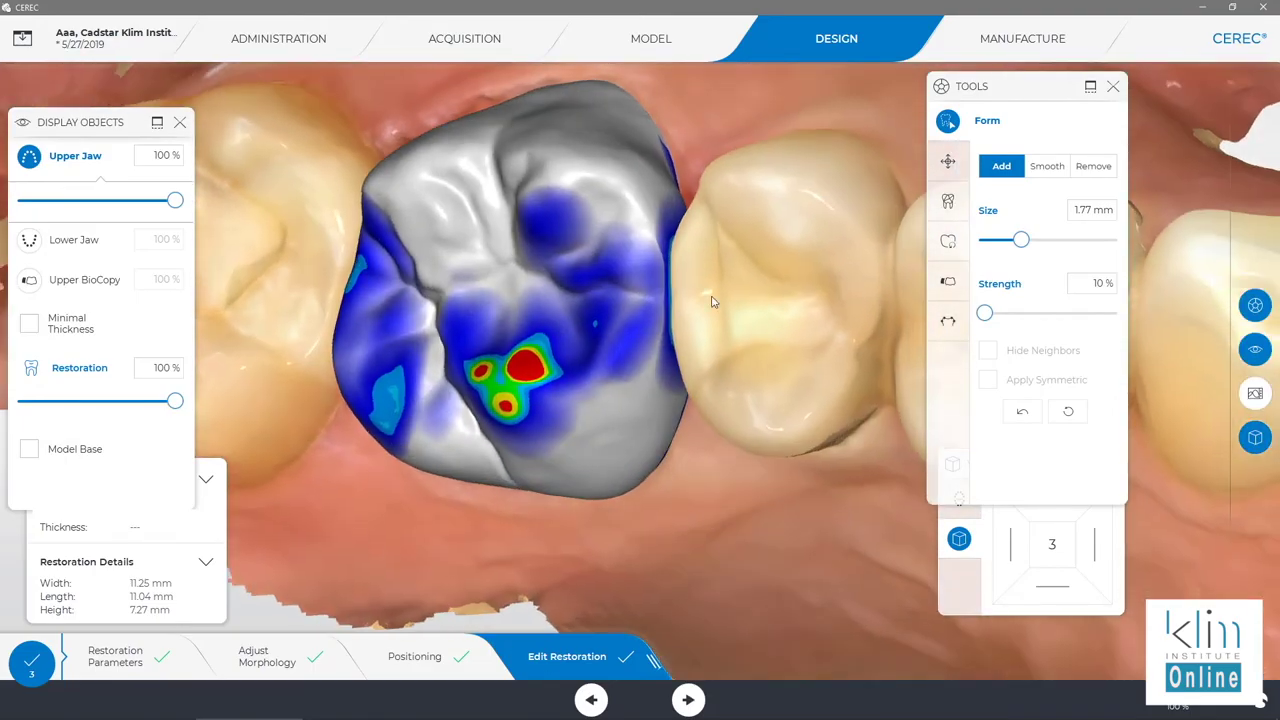
{"action": "scroll", "coordinate": [740, 310], "scroll_direction": "up", "scroll_amount": 2}
{"action": "scroll", "coordinate": [770, 298], "scroll_direction": "up", "scroll_amount": 1}
{"action": "left_click", "coordinate": [948, 320]}
{"action": "left_click", "coordinate": [1034, 212]}
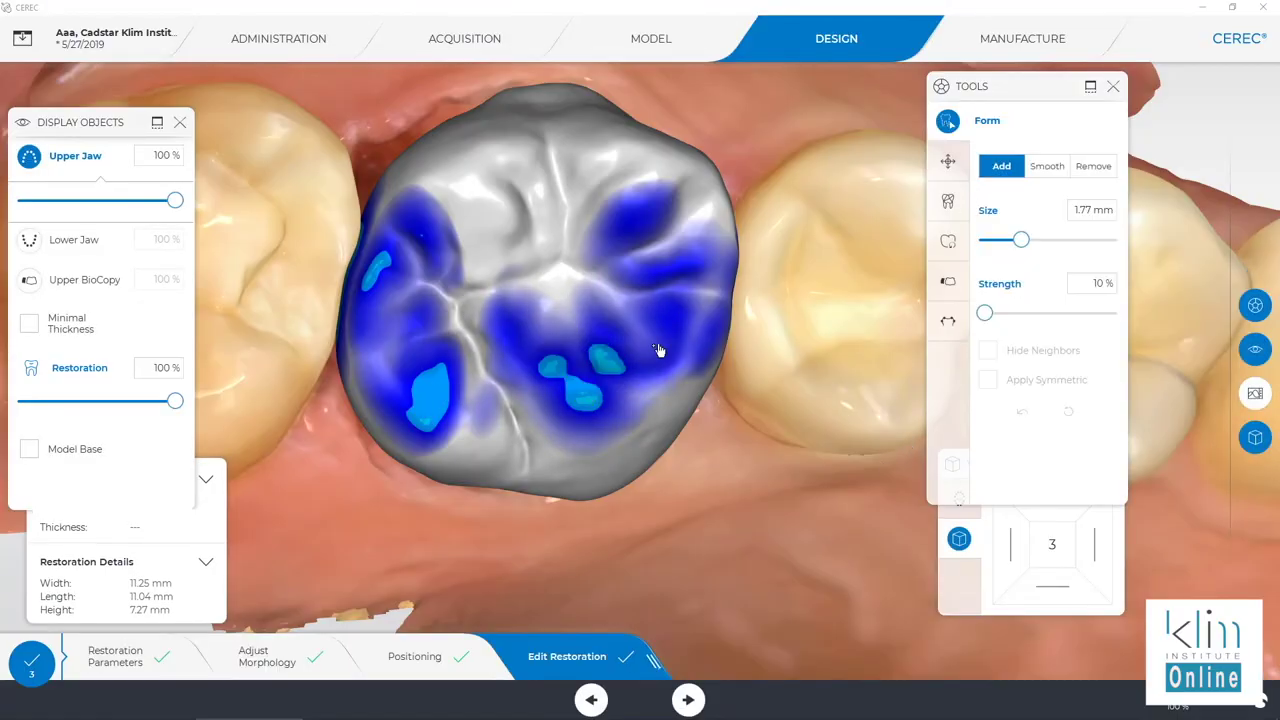
Touch up the dark spot and carve down the light-blue contact spots with Form.
{"action": "left_click", "coordinate": [670, 331]}
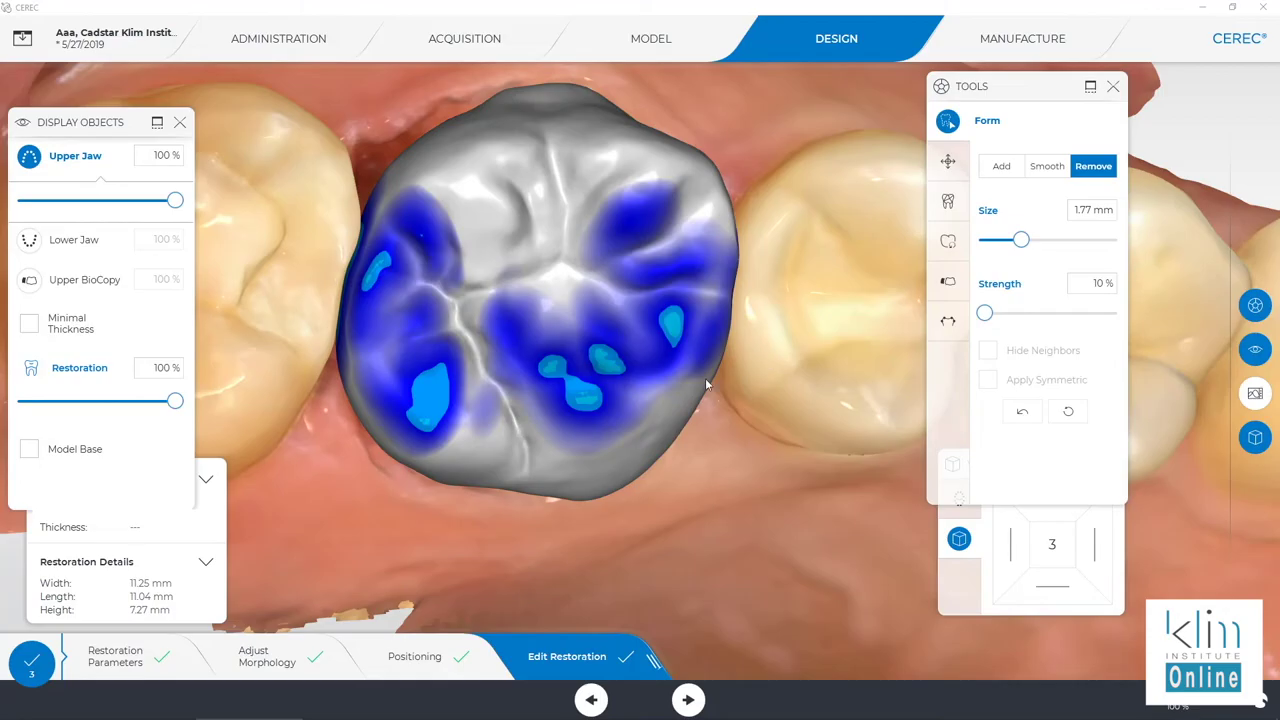
{"action": "scroll", "coordinate": [720, 350], "scroll_direction": "up", "scroll_amount": 2}
{"action": "scroll", "coordinate": [648, 345], "scroll_direction": "down", "scroll_amount": 5}
{"action": "scroll", "coordinate": [662, 330], "scroll_direction": "up", "scroll_amount": 2}
{"action": "mouse_move", "coordinate": [662, 325]}
{"action": "left_mouse_down"}
{"action": "mouse_move", "coordinate": [692, 338]}
{"action": "mouse_move", "coordinate": [674, 341]}
{"action": "mouse_move", "coordinate": [660, 323]}
{"action": "mouse_move", "coordinate": [637, 344]}
{"action": "mouse_move", "coordinate": [608, 370]}
{"action": "left_mouse_up"}
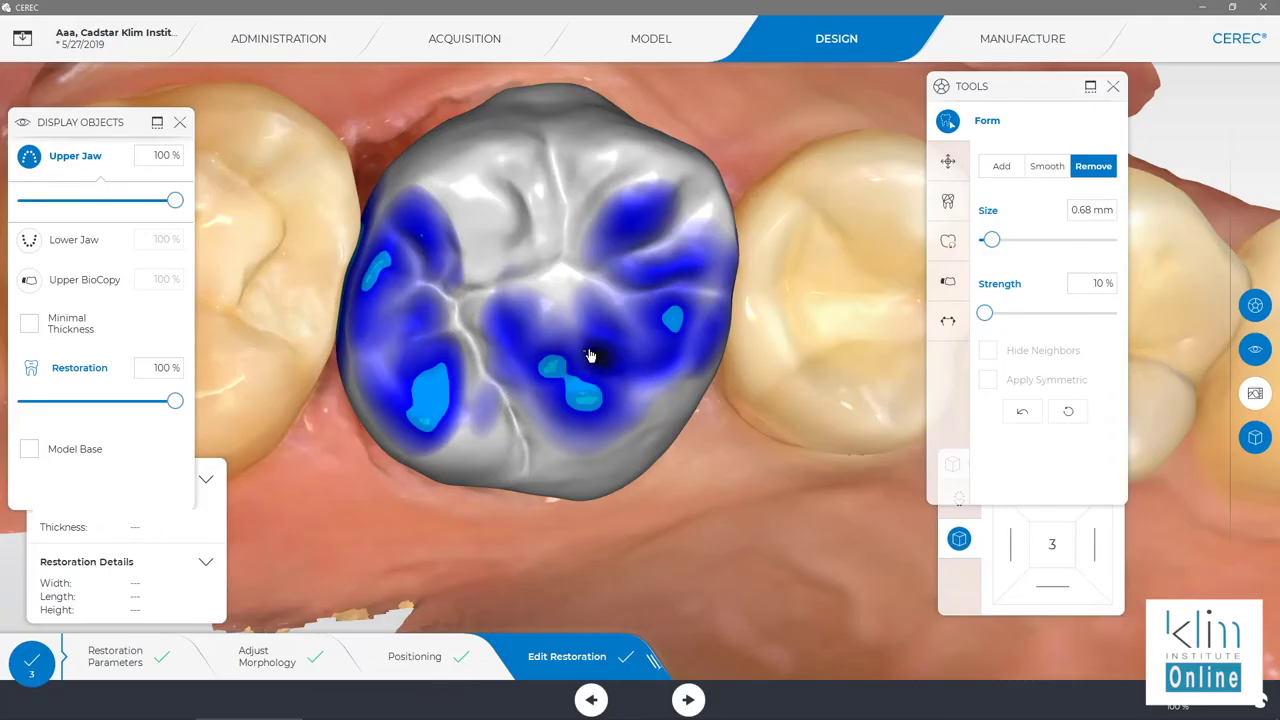
{"action": "mouse_move", "coordinate": [551, 405]}
{"action": "left_mouse_down"}
{"action": "mouse_move", "coordinate": [580, 392]}
{"action": "mouse_move", "coordinate": [574, 383]}
{"action": "mouse_move", "coordinate": [595, 413]}
{"action": "mouse_move", "coordinate": [585, 405]}
{"action": "left_mouse_up"}
Build up the cyan contact spot with Add, then carve the left cusp contact with Remove.
{"action": "mouse_move", "coordinate": [846, 360]}
{"action": "right_mouse_down"}
{"action": "mouse_move", "coordinate": [794, 391]}
{"action": "mouse_move", "coordinate": [728, 361]}
{"action": "mouse_move", "coordinate": [840, 371]}
{"action": "mouse_move", "coordinate": [829, 299]}
{"action": "right_mouse_up"}
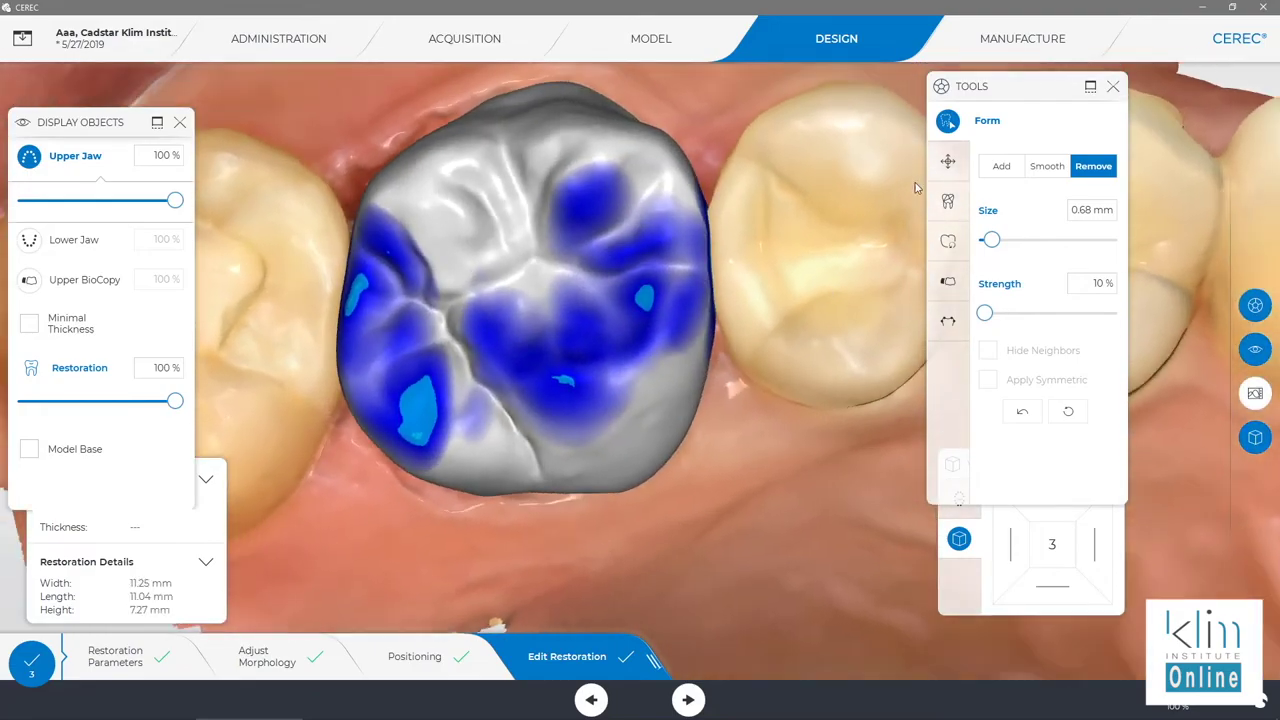
{"action": "left_click", "coordinate": [1001, 166]}
{"action": "left_click_drag", "start_coordinate": [560, 394], "coordinate": [617, 390]}
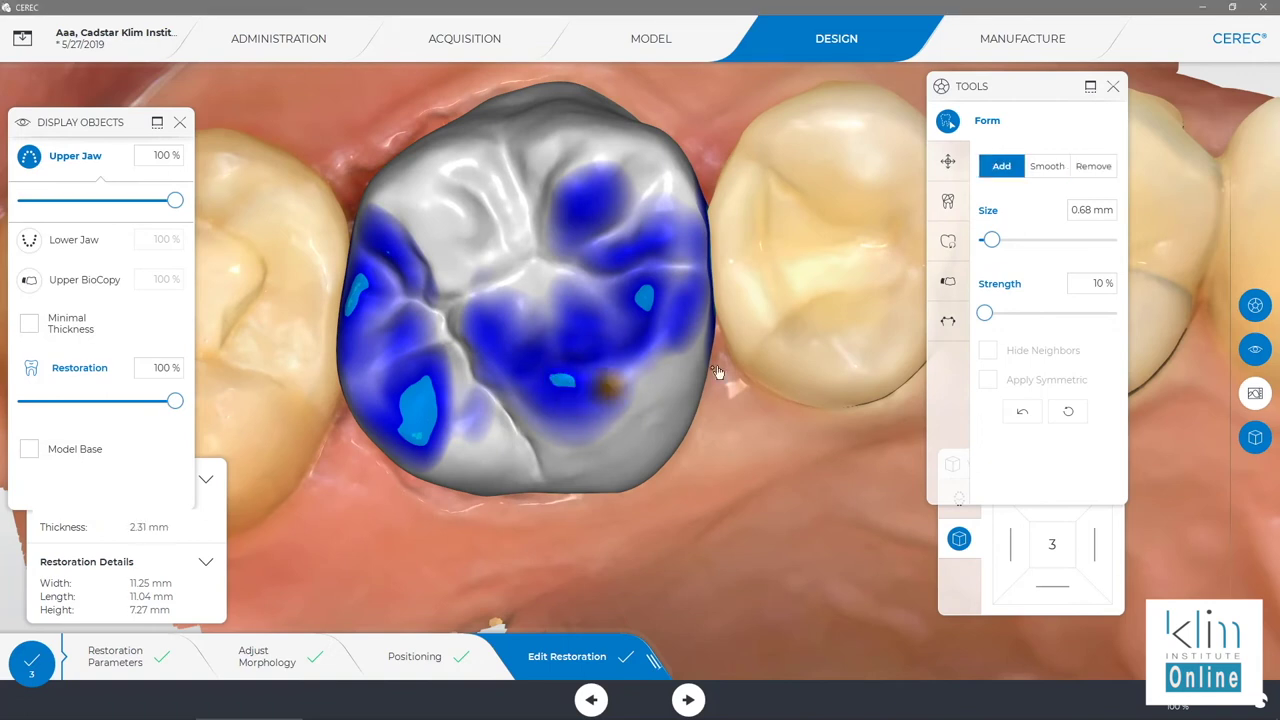
{"action": "left_click", "coordinate": [1093, 166]}
{"action": "mouse_move", "coordinate": [414, 383]}
{"action": "left_mouse_down"}
{"action": "mouse_move", "coordinate": [459, 466]}
{"action": "mouse_move", "coordinate": [421, 449]}
{"action": "mouse_move", "coordinate": [411, 436]}
{"action": "mouse_move", "coordinate": [494, 446]}
{"action": "left_mouse_up"}
{"action": "scroll", "coordinate": [497, 435], "scroll_direction": "up", "scroll_amount": 3}
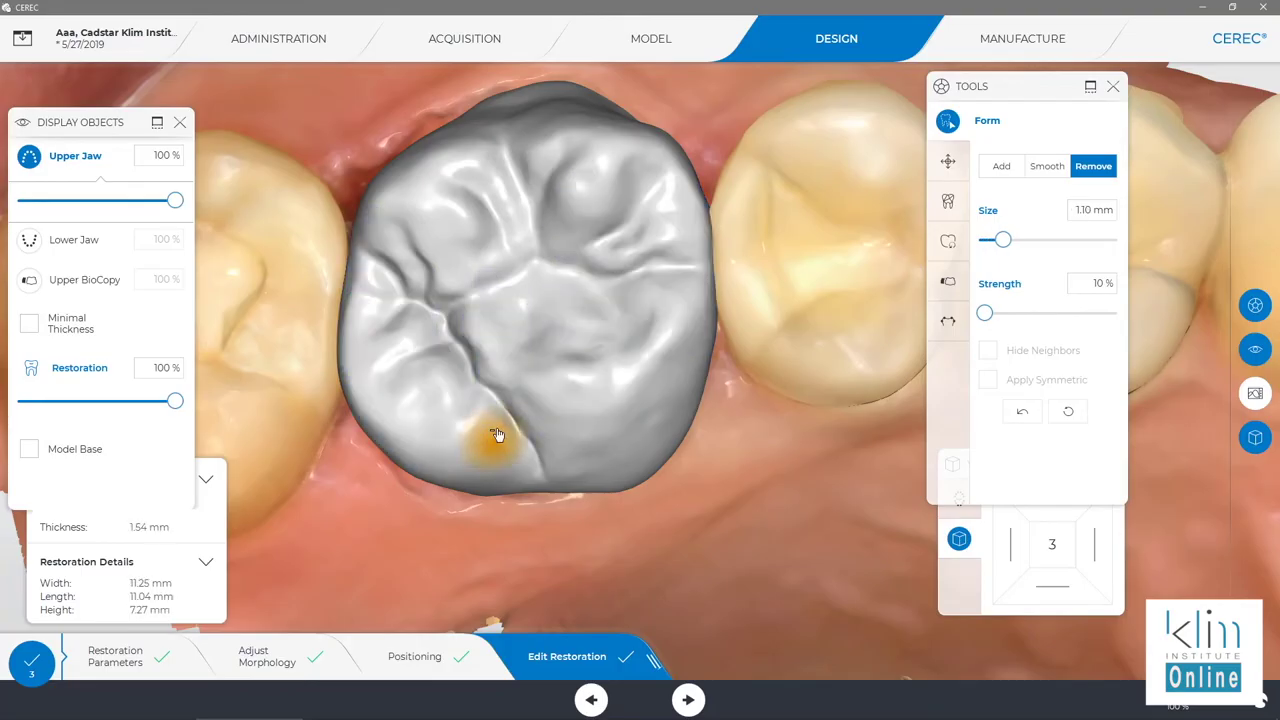
Carve away the heavy contacts on the crown's lower-left cusp, checking them from tilted views.
{"action": "scroll", "coordinate": [497, 435], "scroll_direction": "up", "scroll_amount": 1}
{"action": "left_click_drag", "start_coordinate": [497, 437], "coordinate": [495, 465]}
{"action": "scroll", "coordinate": [491, 436], "scroll_direction": "up", "scroll_amount": 5}
{"action": "mouse_move", "coordinate": [750, 455]}
{"action": "right_mouse_down"}
{"action": "mouse_move", "coordinate": [767, 447]}
{"action": "mouse_move", "coordinate": [632, 538]}
{"action": "mouse_move", "coordinate": [606, 517]}
{"action": "right_mouse_up"}
{"action": "mouse_move", "coordinate": [370, 335]}
{"action": "left_mouse_down"}
{"action": "mouse_move", "coordinate": [366, 349]}
{"action": "mouse_move", "coordinate": [450, 422]}
{"action": "mouse_move", "coordinate": [468, 414]}
{"action": "left_mouse_up"}
{"action": "scroll", "coordinate": [470, 409], "scroll_direction": "up", "scroll_amount": 2}
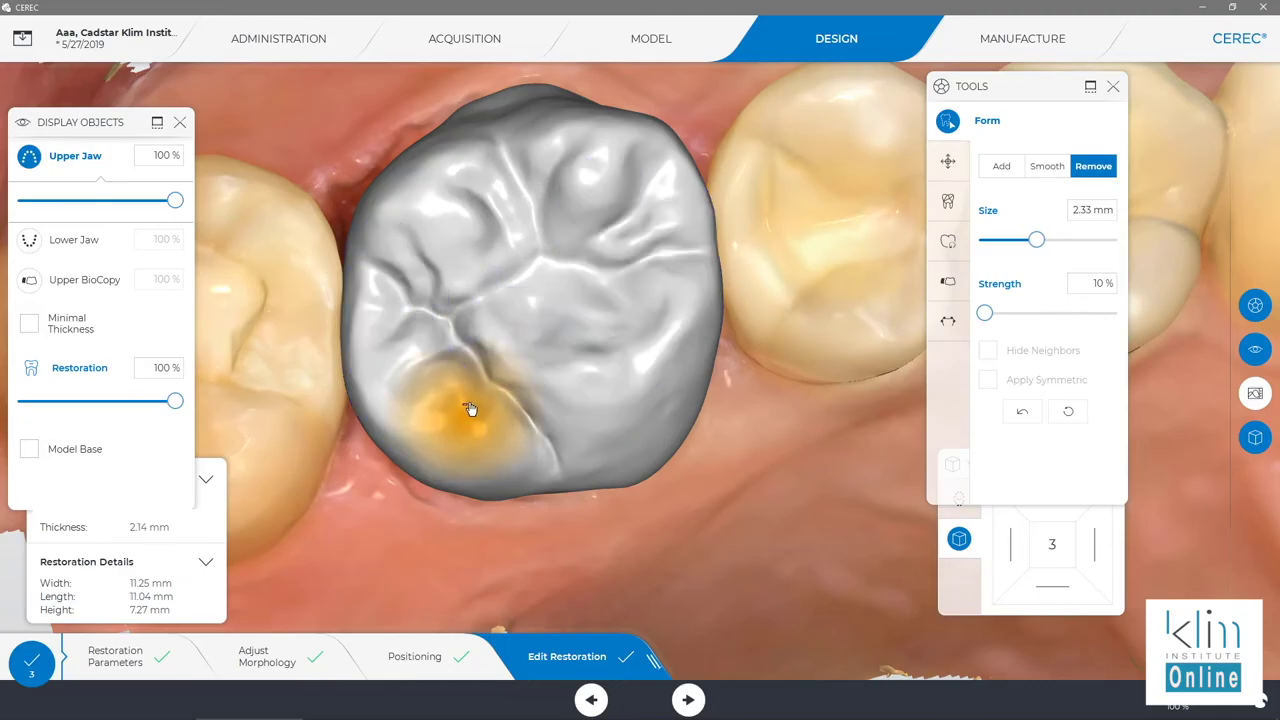
{"action": "mouse_move", "coordinate": [470, 409]}
{"action": "left_mouse_down"}
{"action": "mouse_move", "coordinate": [473, 428]}
{"action": "mouse_move", "coordinate": [477, 408]}
{"action": "left_mouse_up"}
{"action": "scroll", "coordinate": [477, 406], "scroll_direction": "up", "scroll_amount": 4}
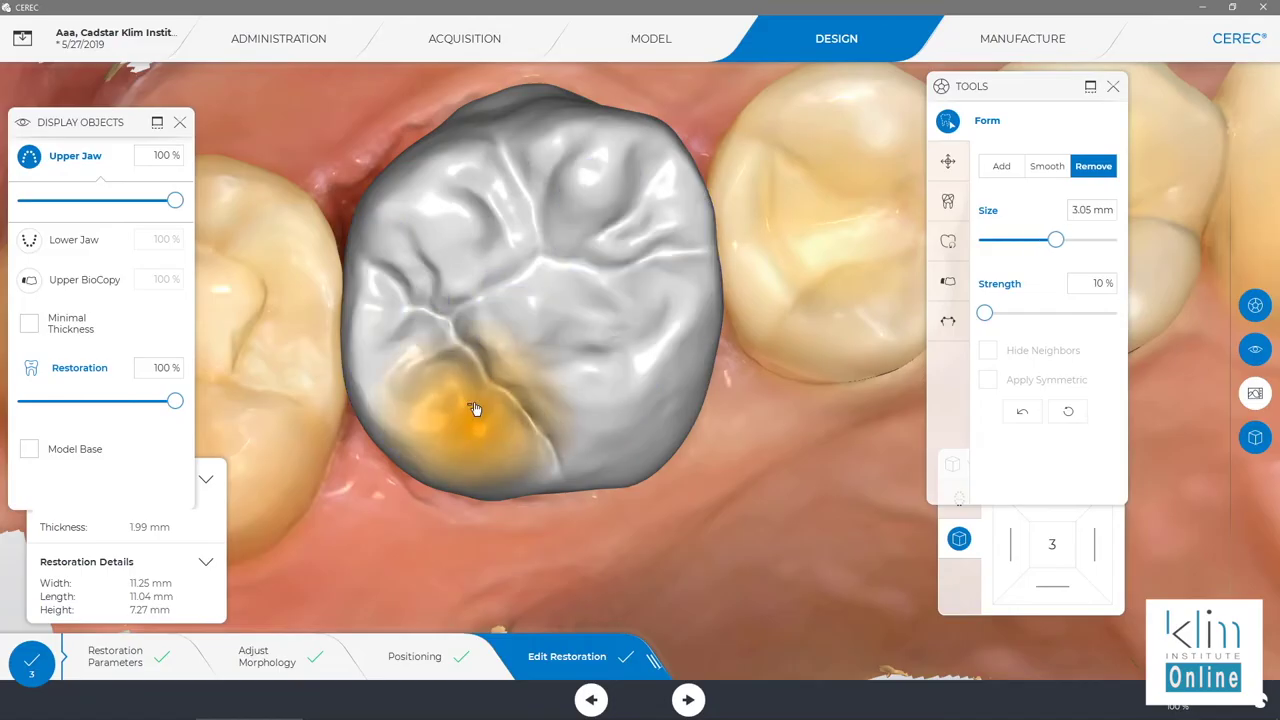
{"action": "left_click_drag", "start_coordinate": [285, 342], "coordinate": [306, 354]}
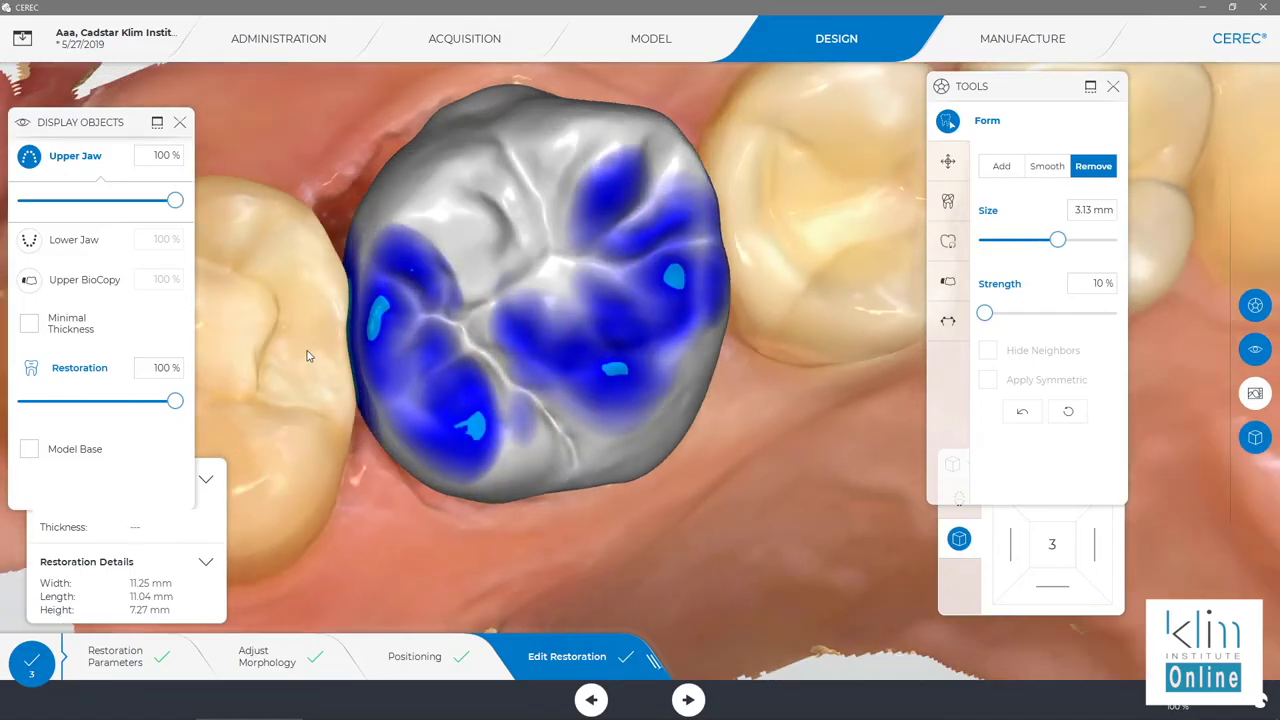
{"action": "scroll", "coordinate": [392, 293], "scroll_direction": "down", "scroll_amount": 10}
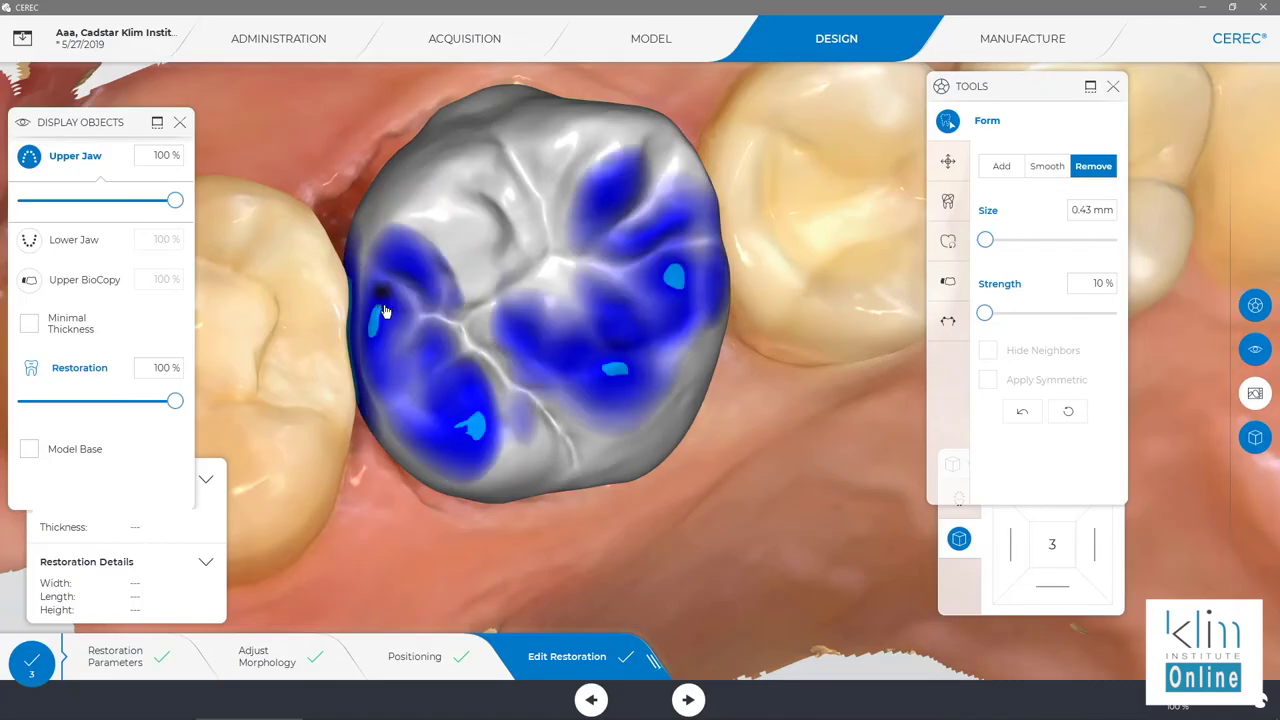
{"action": "middle_click_drag", "start_coordinate": [471, 429], "coordinate": [621, 404]}
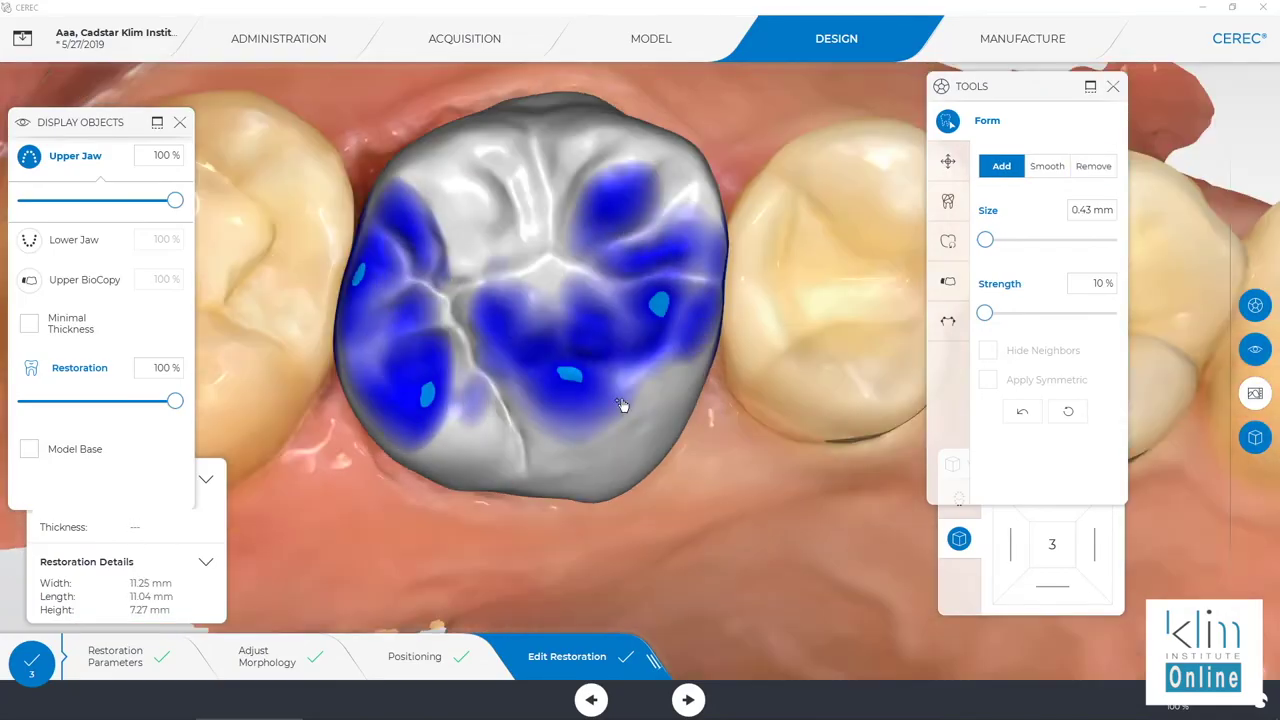
{"action": "scroll", "coordinate": [520, 325], "scroll_direction": "up", "scroll_amount": 4}
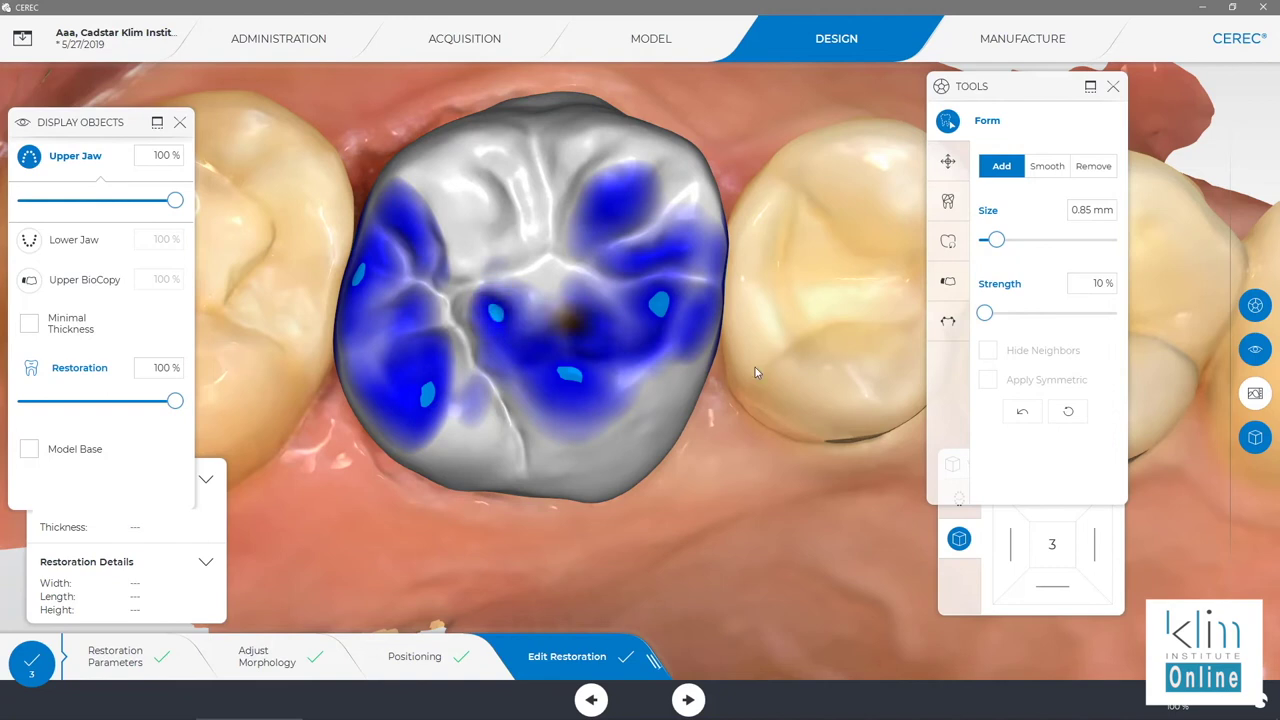
{"action": "mouse_move", "coordinate": [821, 429]}
{"action": "middle_mouse_down"}
{"action": "mouse_move", "coordinate": [740, 445]}
{"action": "mouse_move", "coordinate": [808, 437]}
{"action": "mouse_move", "coordinate": [830, 413]}
{"action": "middle_mouse_up"}
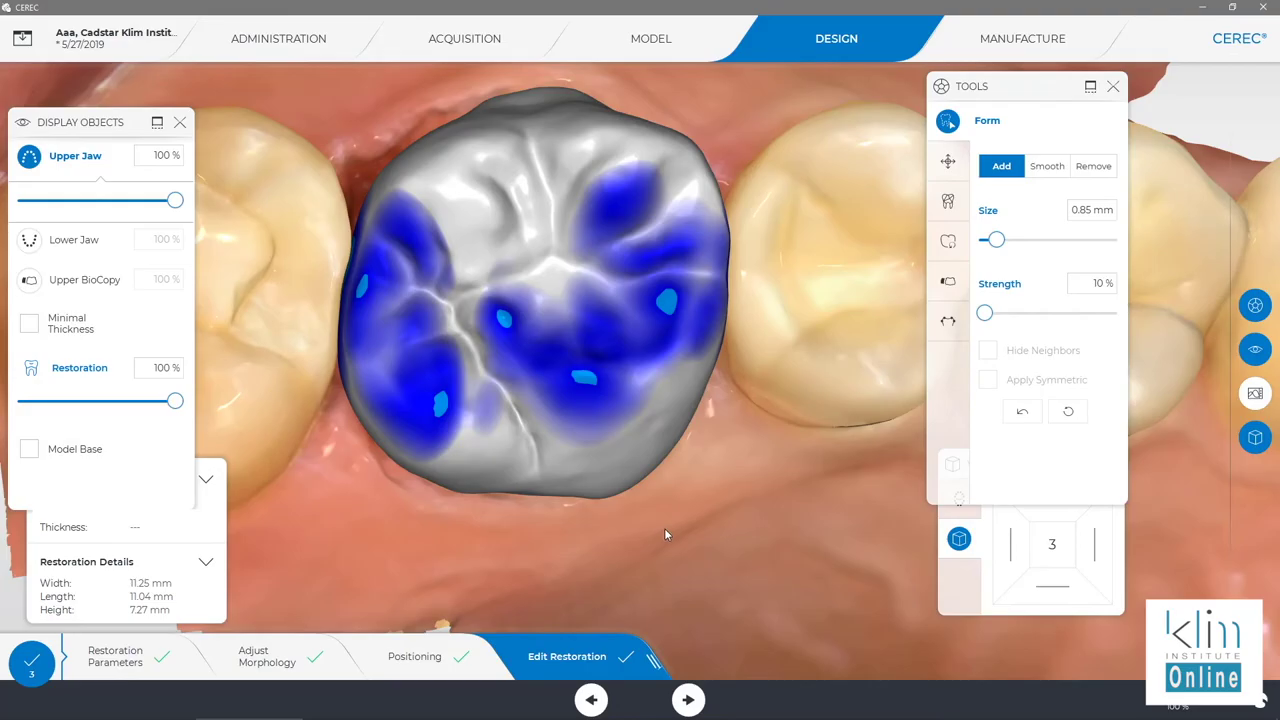
{"action": "scroll", "coordinate": [660, 522], "scroll_direction": "down", "scroll_amount": 3}
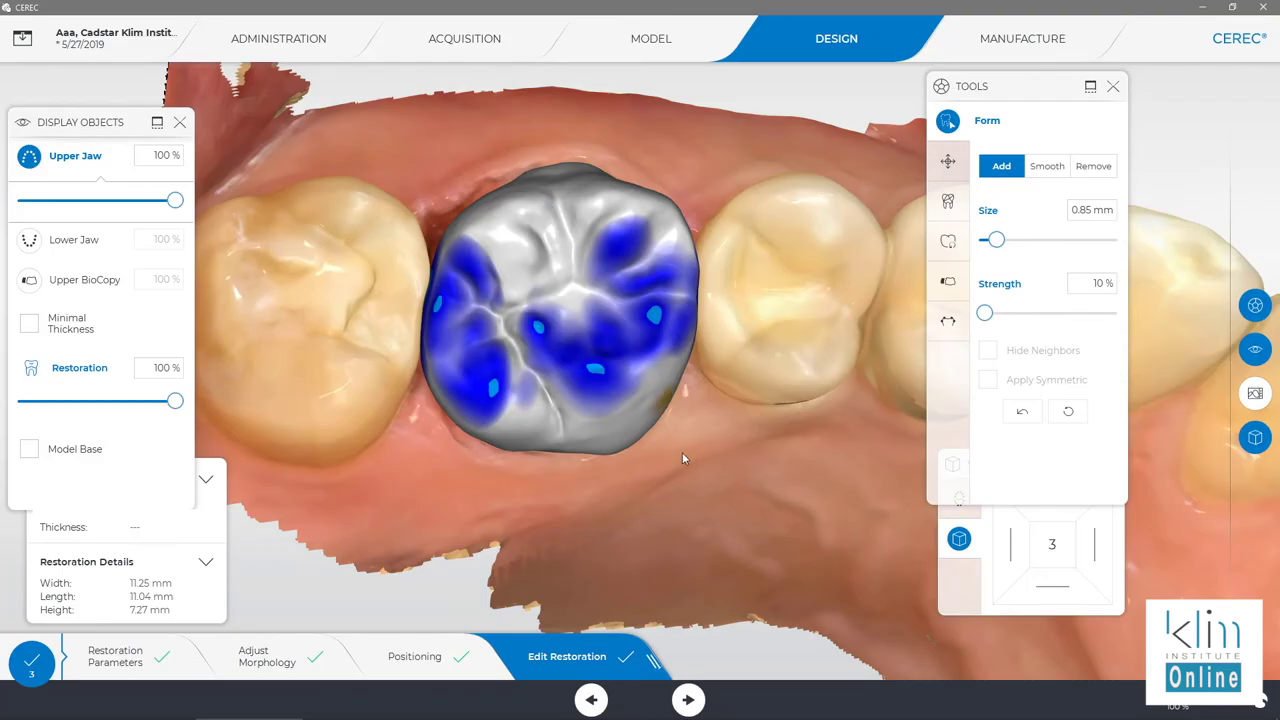
{"action": "right_click_drag", "start_coordinate": [527, 491], "coordinate": [868, 414]}
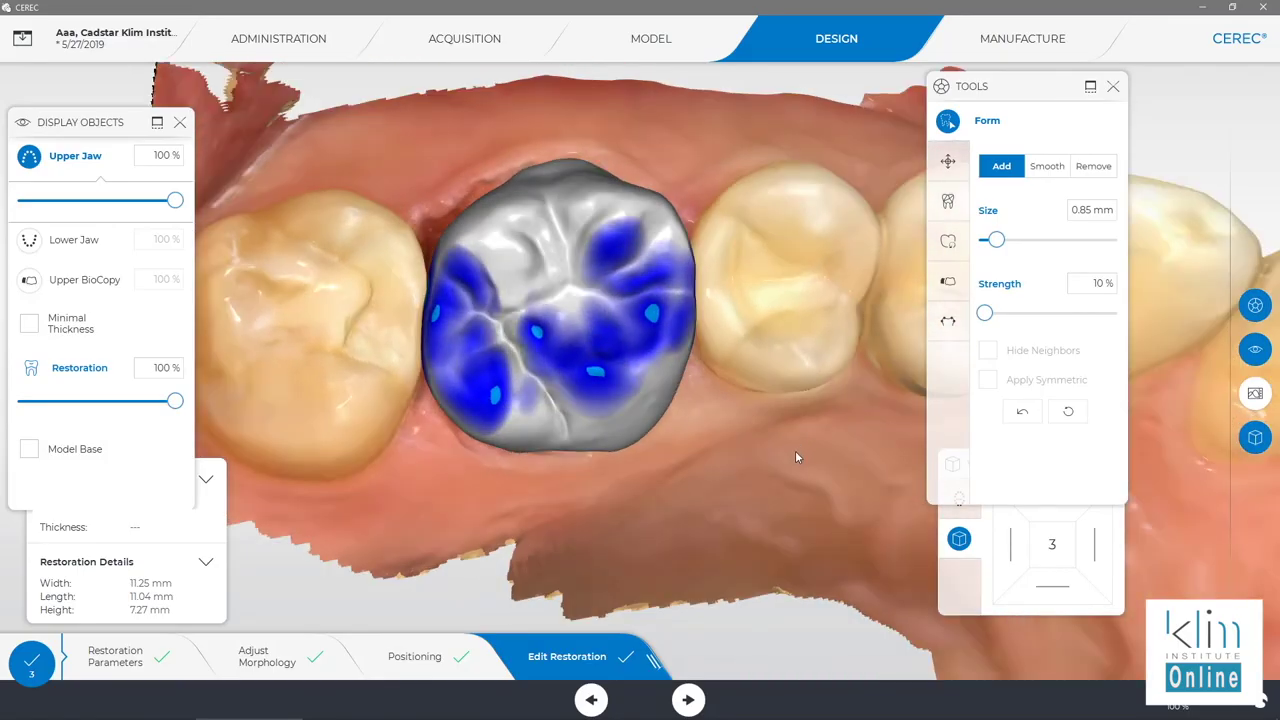
{"action": "left_click", "coordinate": [27, 160]}
{"action": "right_click_drag", "start_coordinate": [700, 340], "coordinate": [714, 386]}
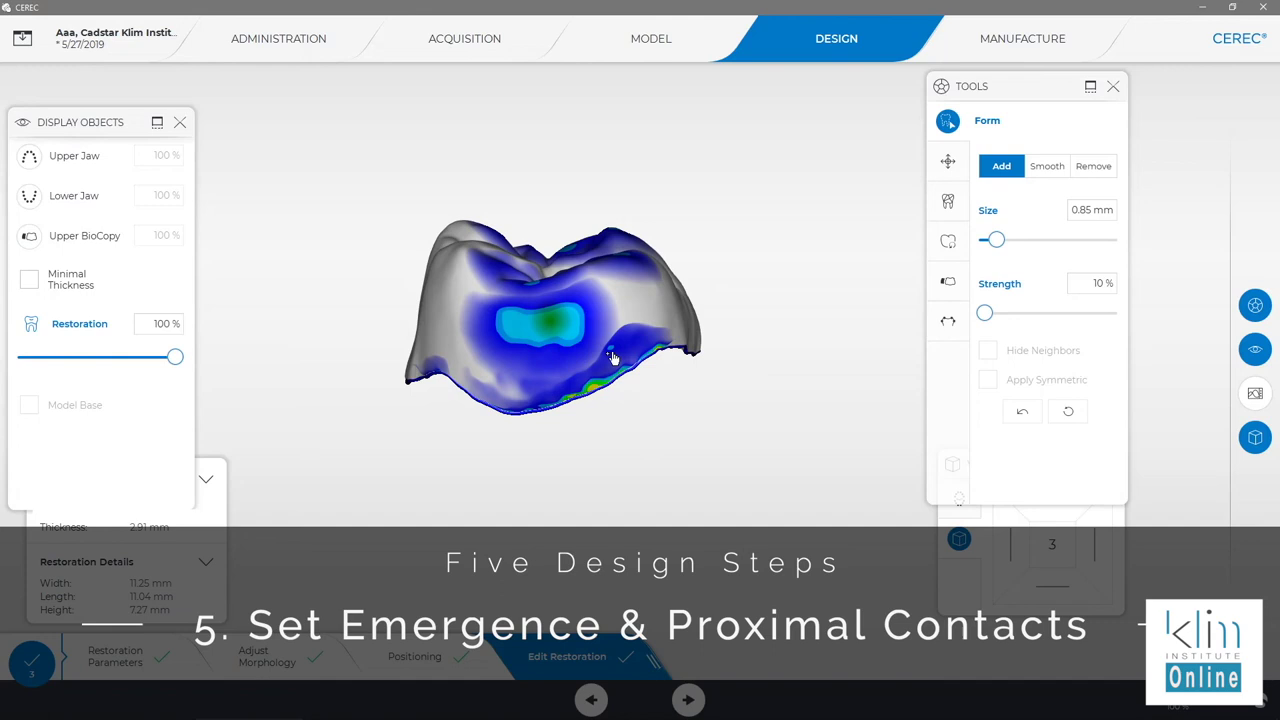
Auto-reduce the mesial proximal contact via Adjust Contacts > Mesial and inspect it from several angles.
{"action": "right_click_drag", "start_coordinate": [779, 256], "coordinate": [529, 376]}
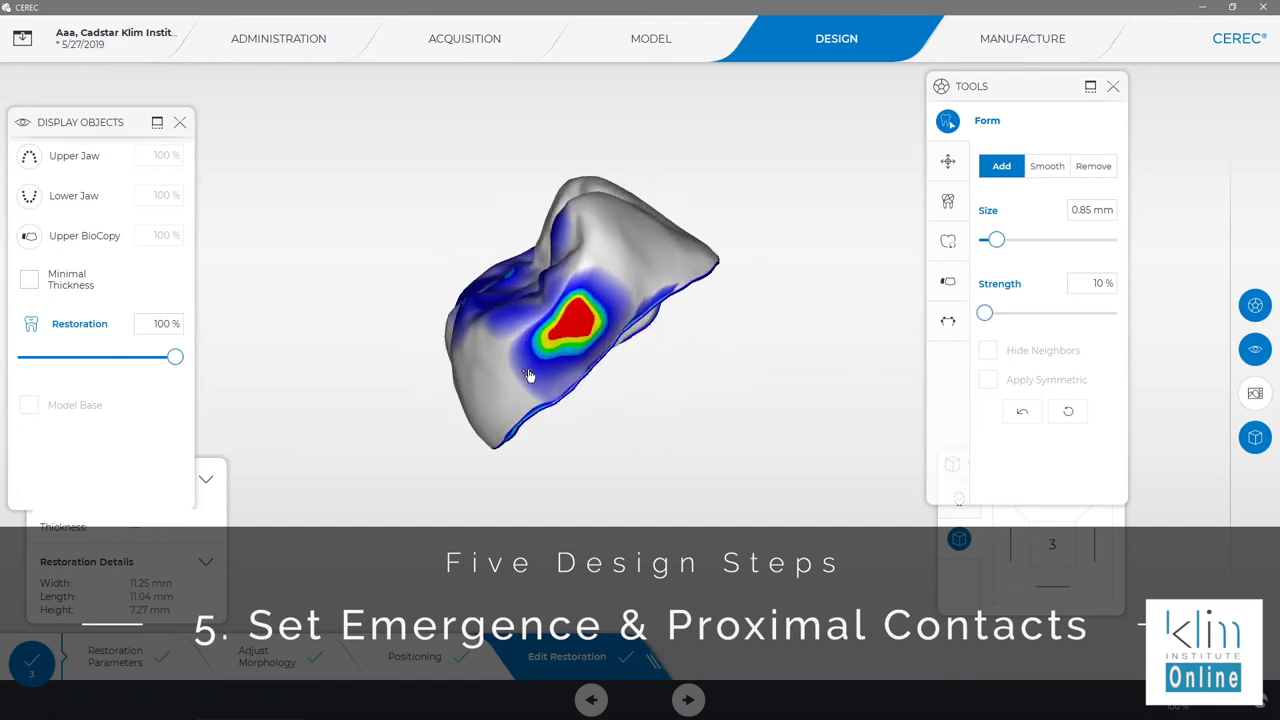
{"action": "left_click", "coordinate": [948, 321]}
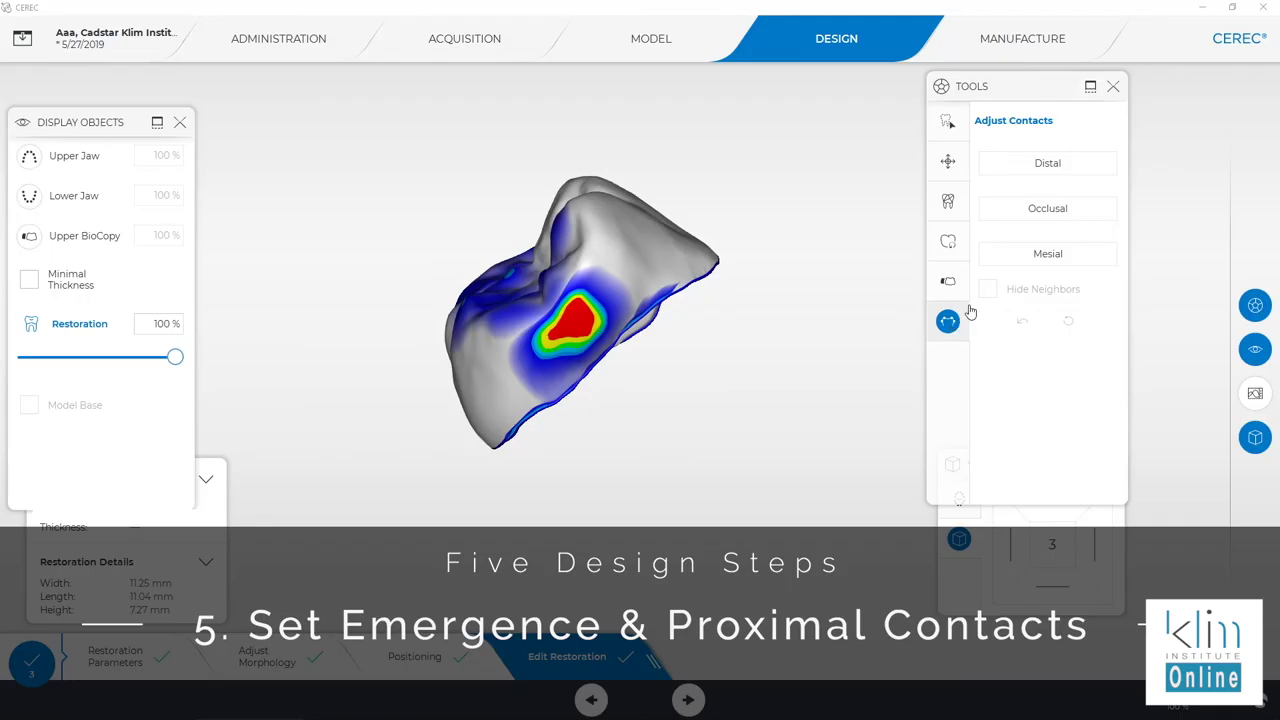
{"action": "left_click", "coordinate": [1045, 253]}
{"action": "right_click_drag", "start_coordinate": [711, 173], "coordinate": [755, 222]}
{"action": "right_click_drag", "start_coordinate": [756, 304], "coordinate": [802, 404]}
{"action": "right_click_drag", "start_coordinate": [366, 513], "coordinate": [794, 289]}
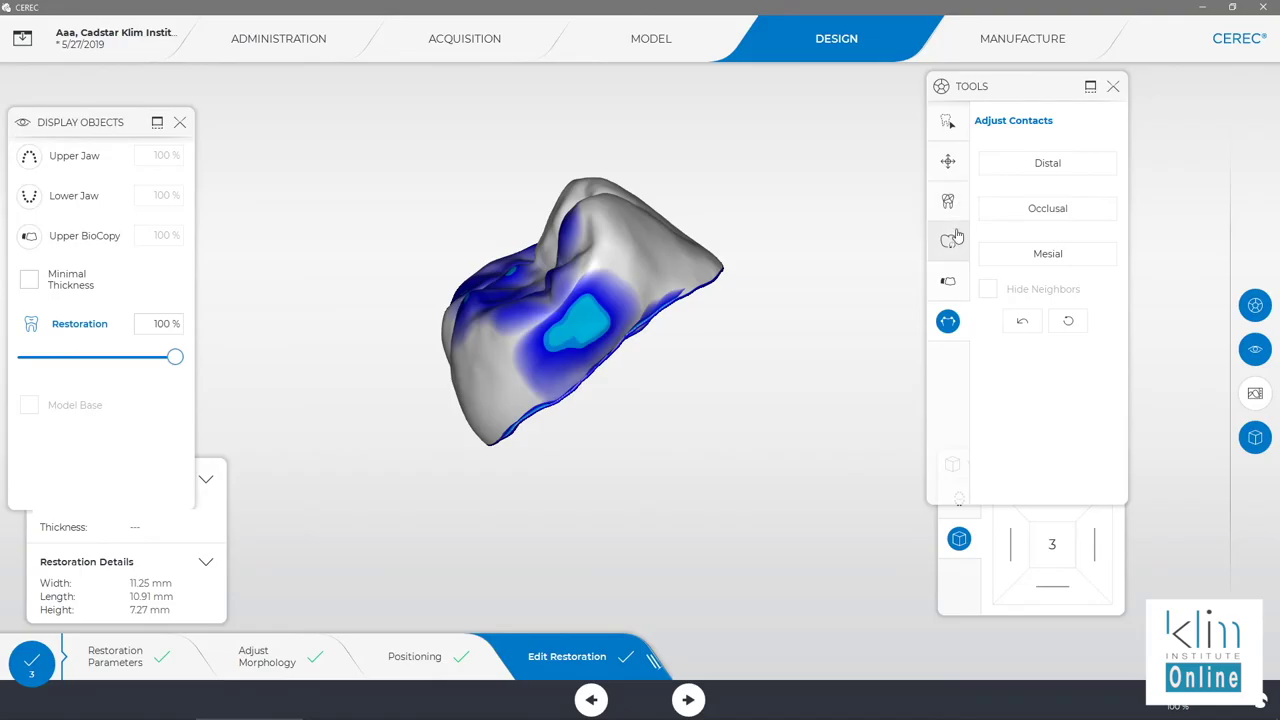
Add material on the crown's mesial contact surface with the Form brush.
{"action": "left_click", "coordinate": [948, 121]}
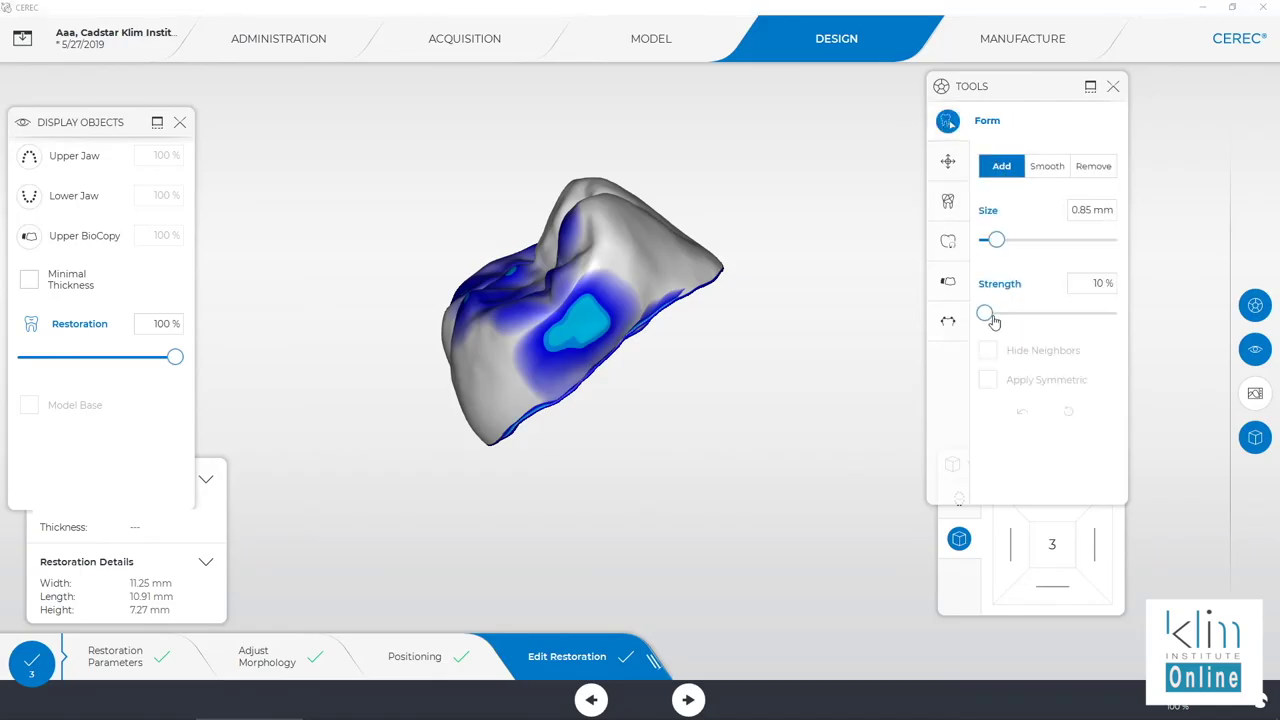
{"action": "scroll", "coordinate": [675, 393], "scroll_direction": "up", "scroll_amount": 5}
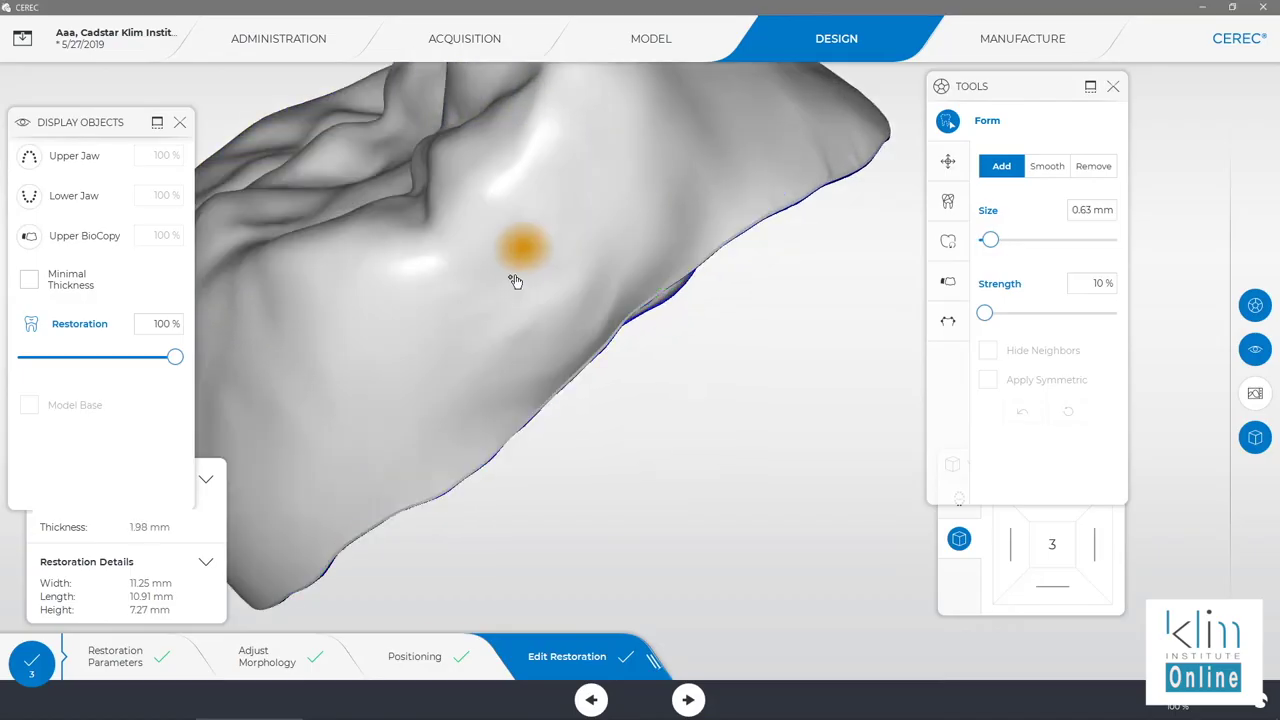
{"action": "mouse_move", "coordinate": [517, 279]}
{"action": "left_mouse_down"}
{"action": "mouse_move", "coordinate": [514, 244]}
{"action": "mouse_move", "coordinate": [462, 295]}
{"action": "mouse_move", "coordinate": [452, 285]}
{"action": "mouse_move", "coordinate": [425, 330]}
{"action": "left_mouse_up"}
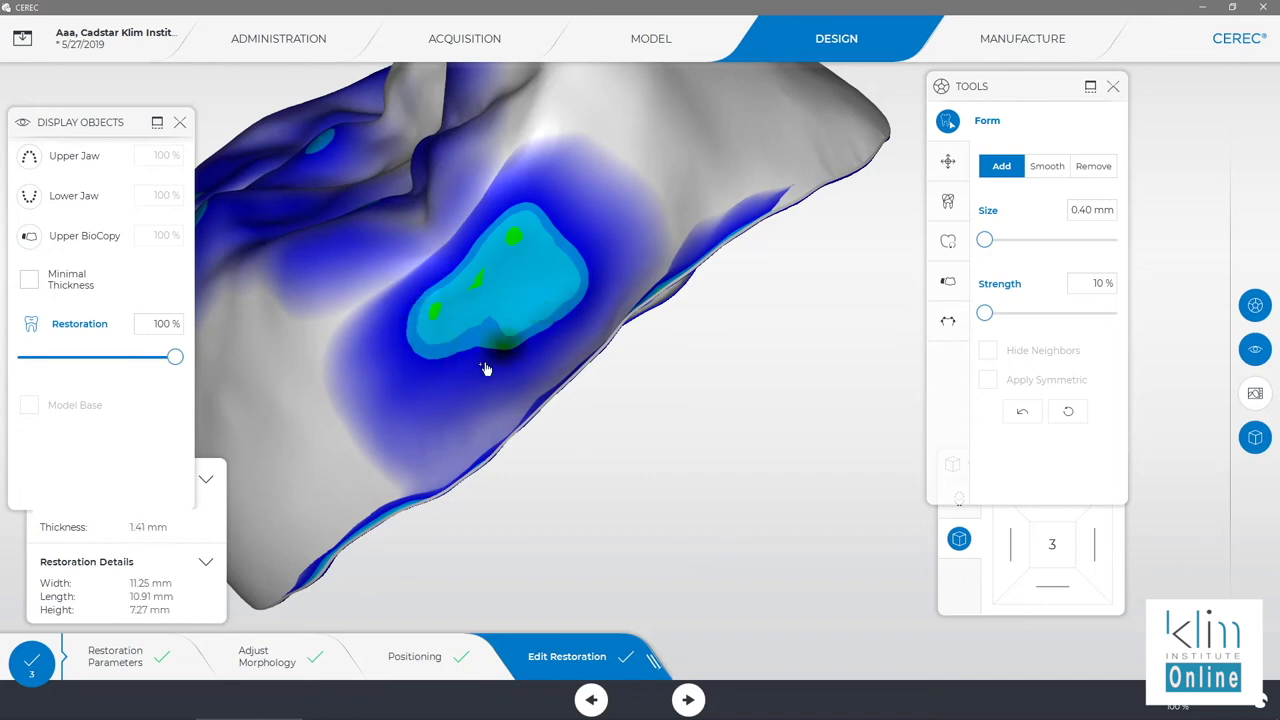
Trim the light-blue contact area with Remove and show the upper jaw again.
{"action": "left_click", "coordinate": [1094, 167]}
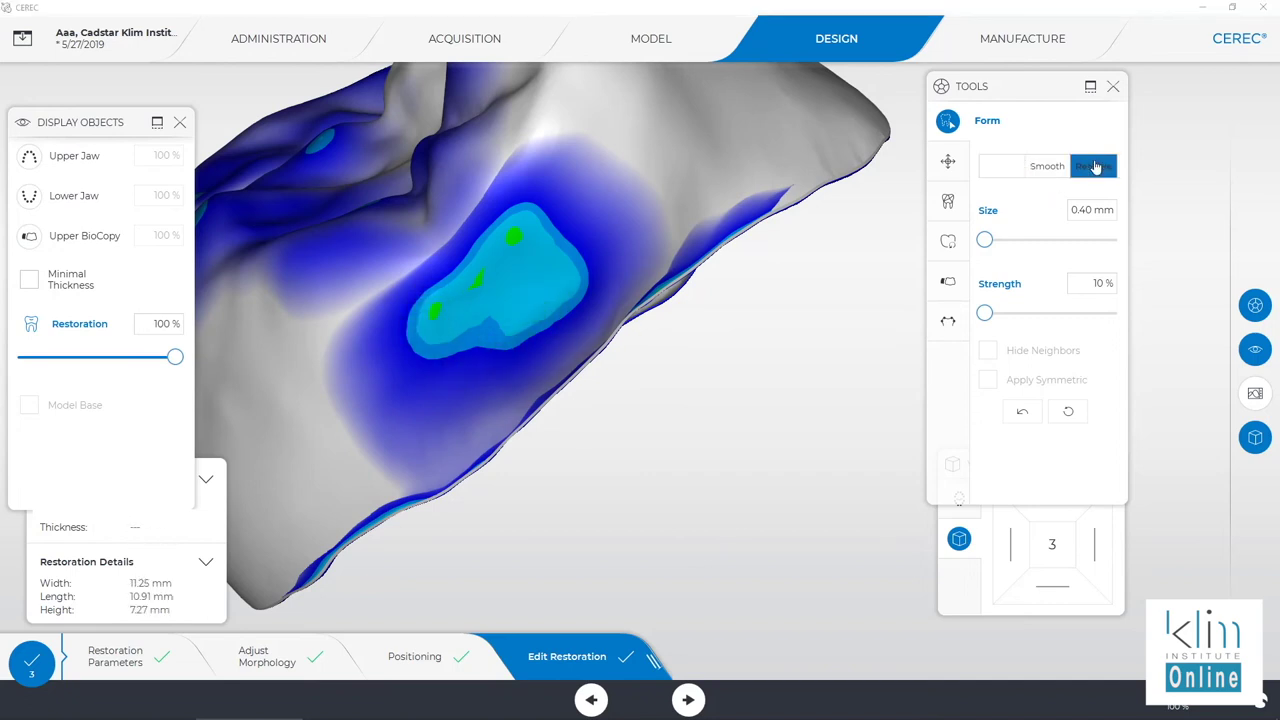
{"action": "mouse_move", "coordinate": [593, 323]}
{"action": "left_mouse_down"}
{"action": "mouse_move", "coordinate": [569, 287]}
{"action": "mouse_move", "coordinate": [554, 297]}
{"action": "mouse_move", "coordinate": [563, 286]}
{"action": "mouse_move", "coordinate": [523, 326]}
{"action": "mouse_move", "coordinate": [543, 271]}
{"action": "mouse_move", "coordinate": [766, 357]}
{"action": "left_mouse_up"}
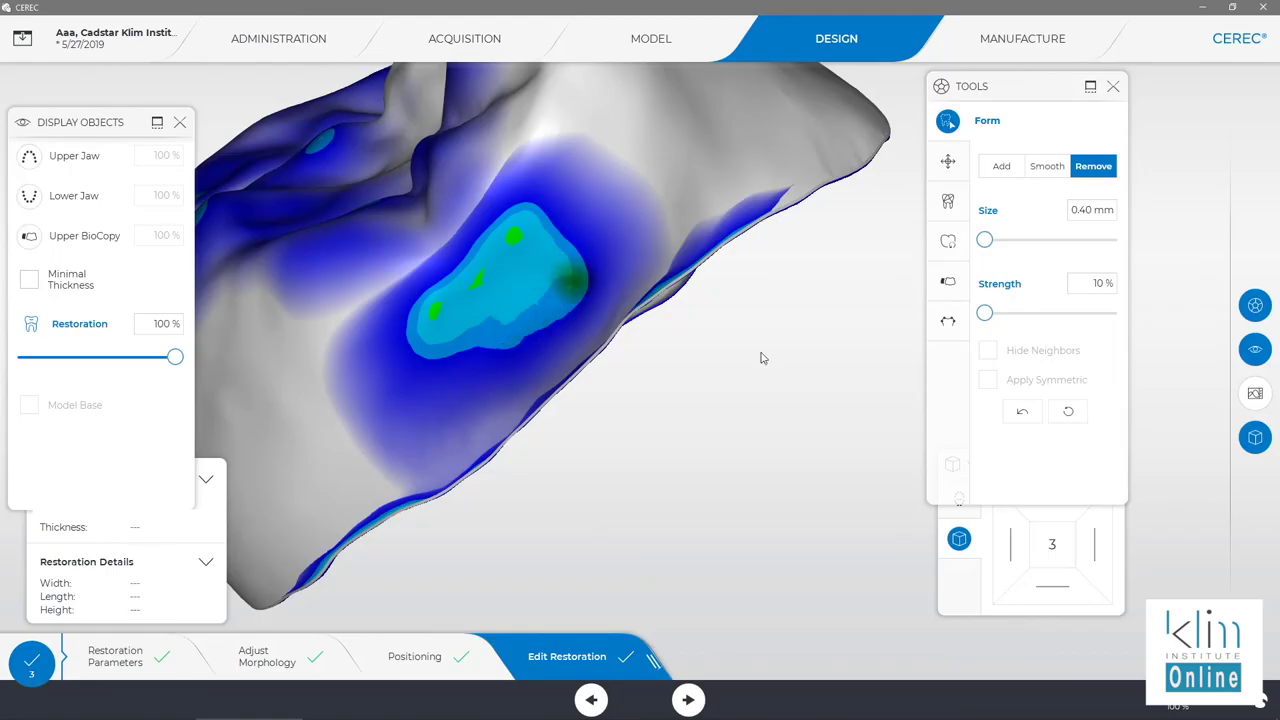
{"action": "scroll", "coordinate": [753, 354], "scroll_direction": "down", "scroll_amount": 3}
{"action": "left_click", "coordinate": [22, 165]}
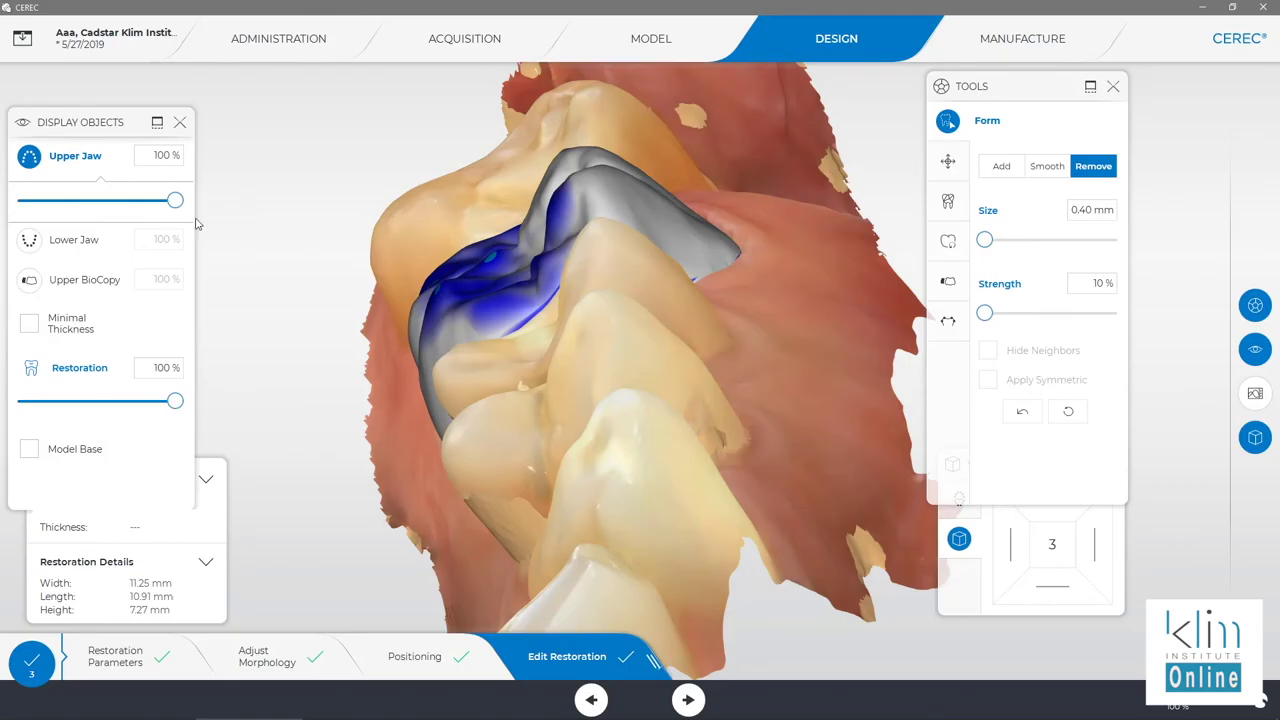
Make the upper jaw about 60 % opaque and check the emergence profile from buccal and underneath.
{"action": "mouse_move", "coordinate": [118, 204]}
{"action": "left_mouse_down"}
{"action": "mouse_move", "coordinate": [30, 204]}
{"action": "mouse_move", "coordinate": [101, 204]}
{"action": "left_mouse_up"}
{"action": "middle_click_drag", "start_coordinate": [792, 273], "coordinate": [692, 373]}
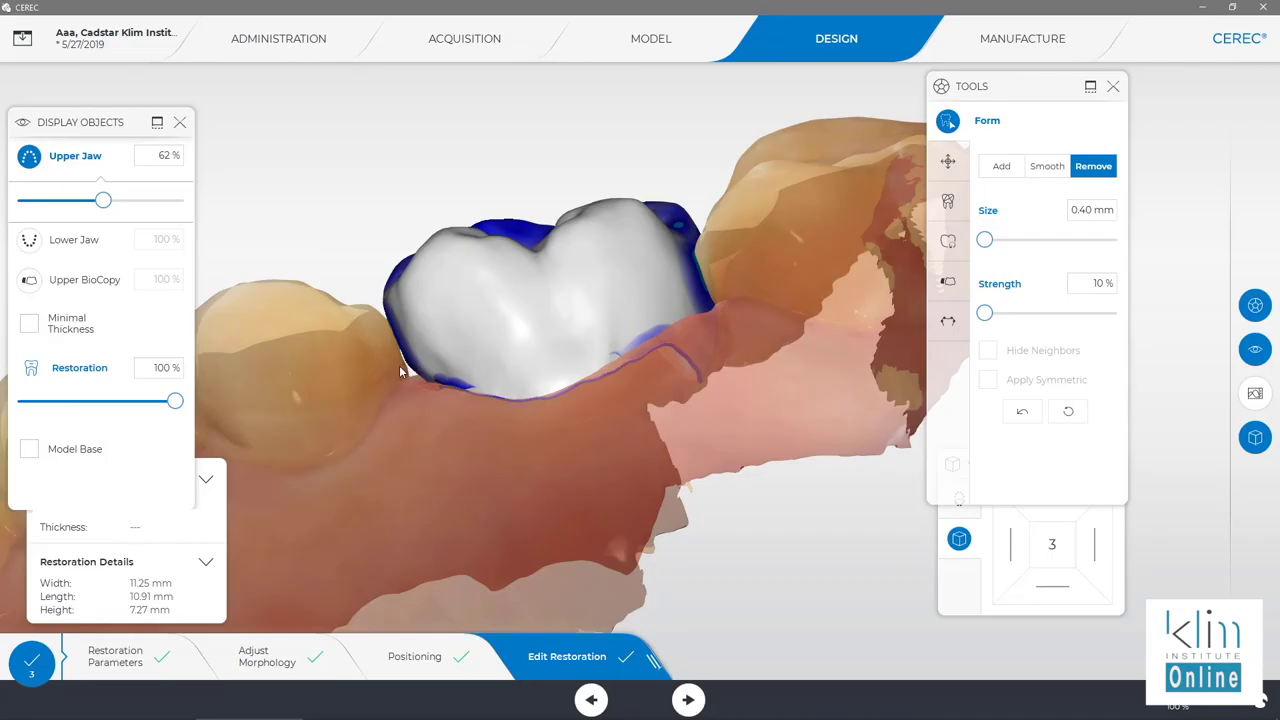
{"action": "middle_click_drag", "start_coordinate": [524, 396], "coordinate": [734, 322]}
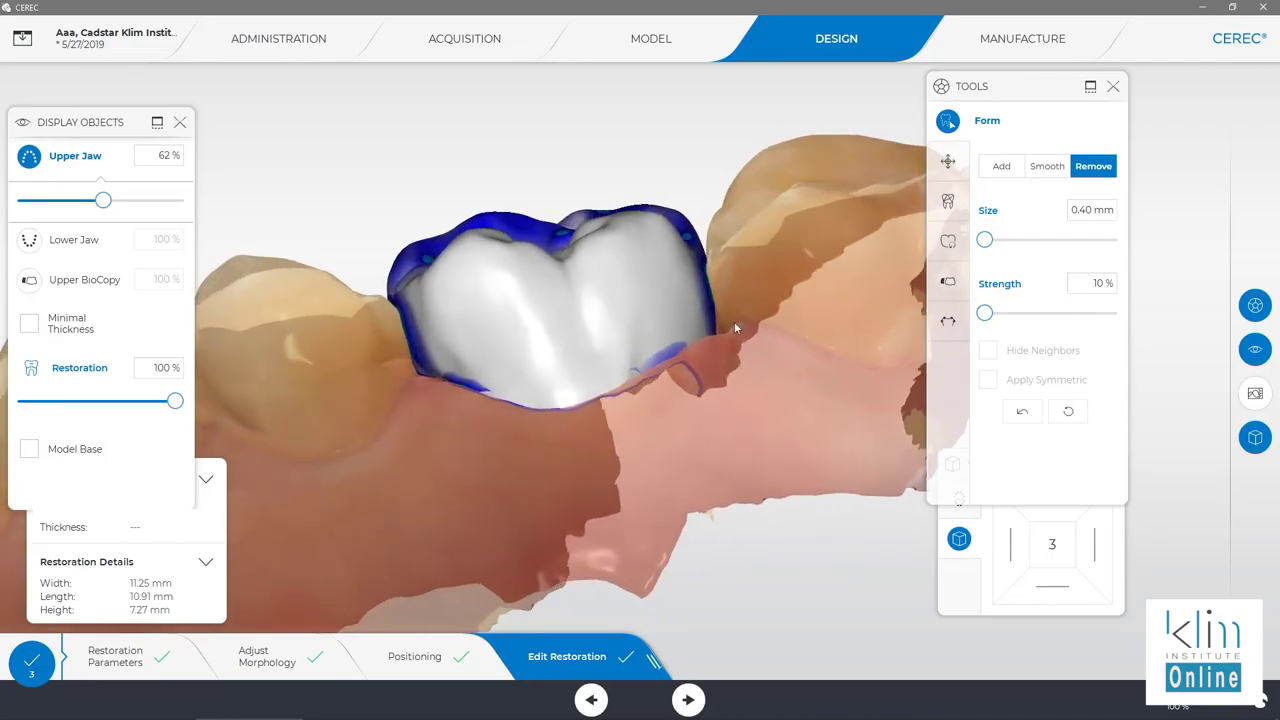
{"action": "middle_click_drag", "start_coordinate": [746, 280], "coordinate": [633, 280]}
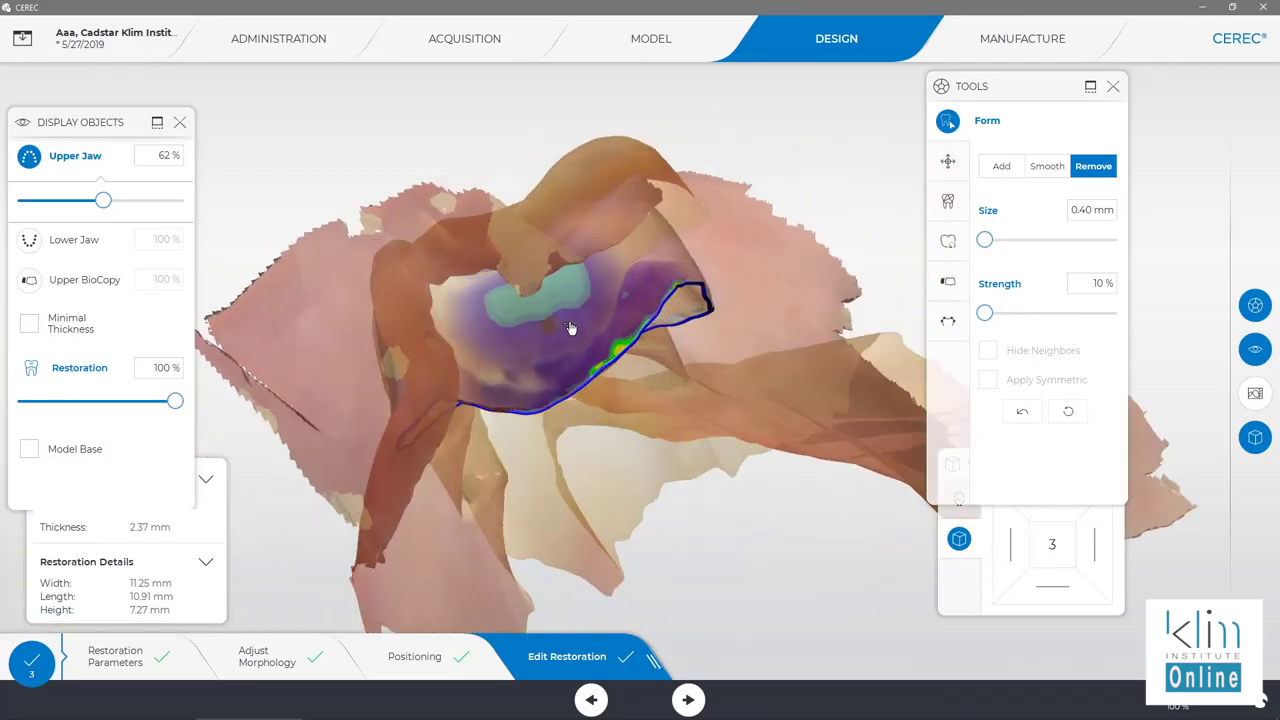
Build up material on the crown's buccal side surface with a 1.33 mm Add brush.
{"action": "middle_click_drag", "start_coordinate": [874, 258], "coordinate": [381, 160]}
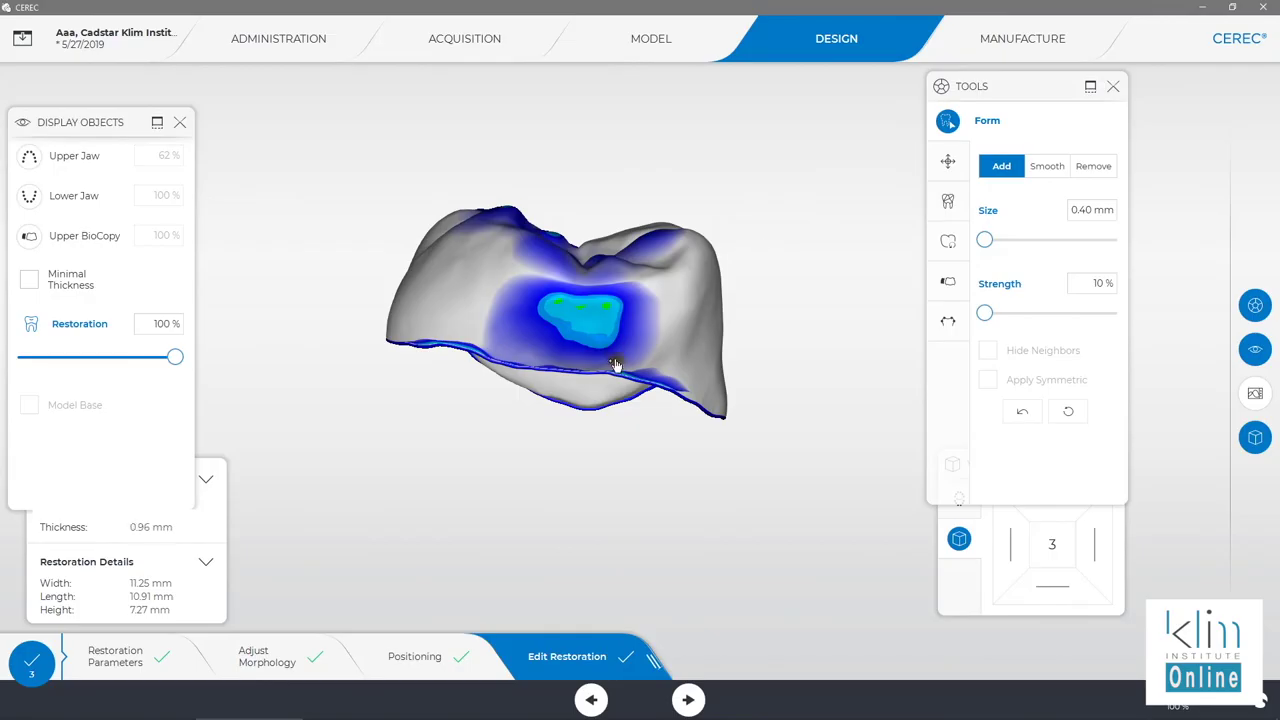
{"action": "scroll", "coordinate": [615, 365], "scroll_direction": "up", "scroll_amount": 5, "text": "ctrl"}
{"action": "mouse_move", "coordinate": [608, 354]}
{"action": "left_mouse_down"}
{"action": "mouse_move", "coordinate": [560, 335]}
{"action": "mouse_move", "coordinate": [580, 358]}
{"action": "left_mouse_up"}
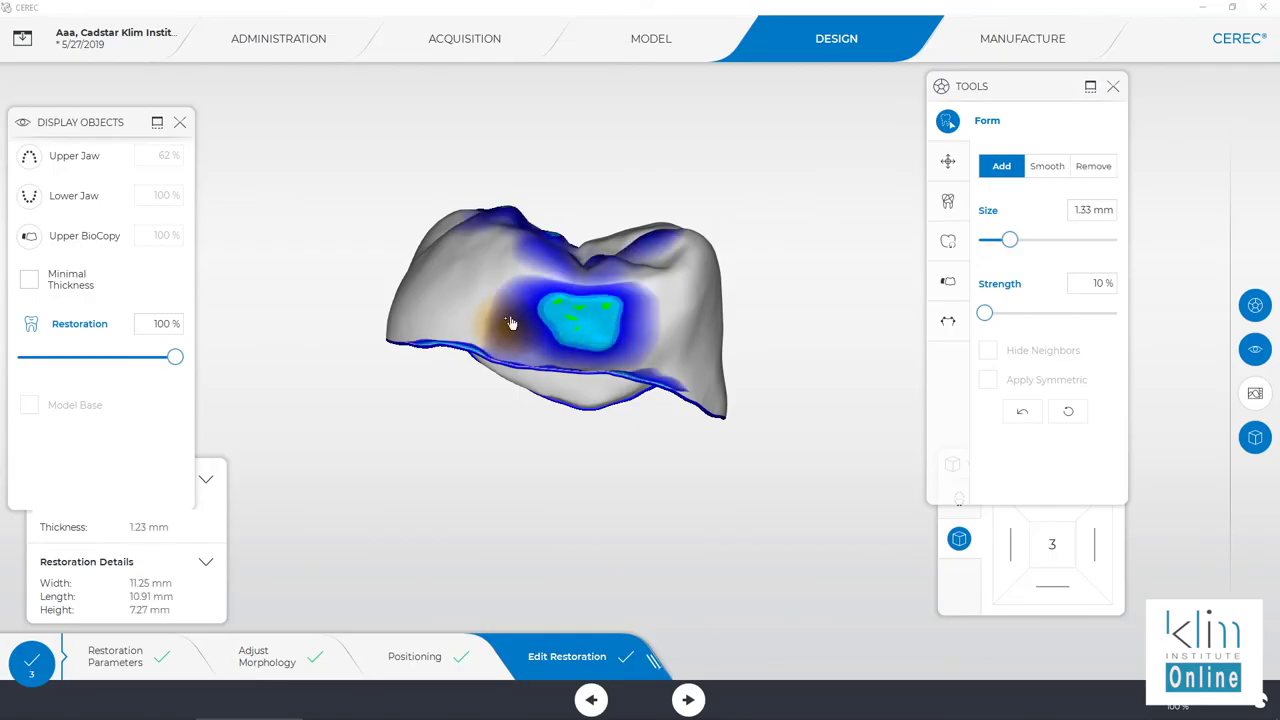
Lightly trim the mesial contact area with the Form Remove brush.
{"action": "scroll", "coordinate": [580, 334], "scroll_direction": "down", "scroll_amount": 5, "text": "ctrl"}
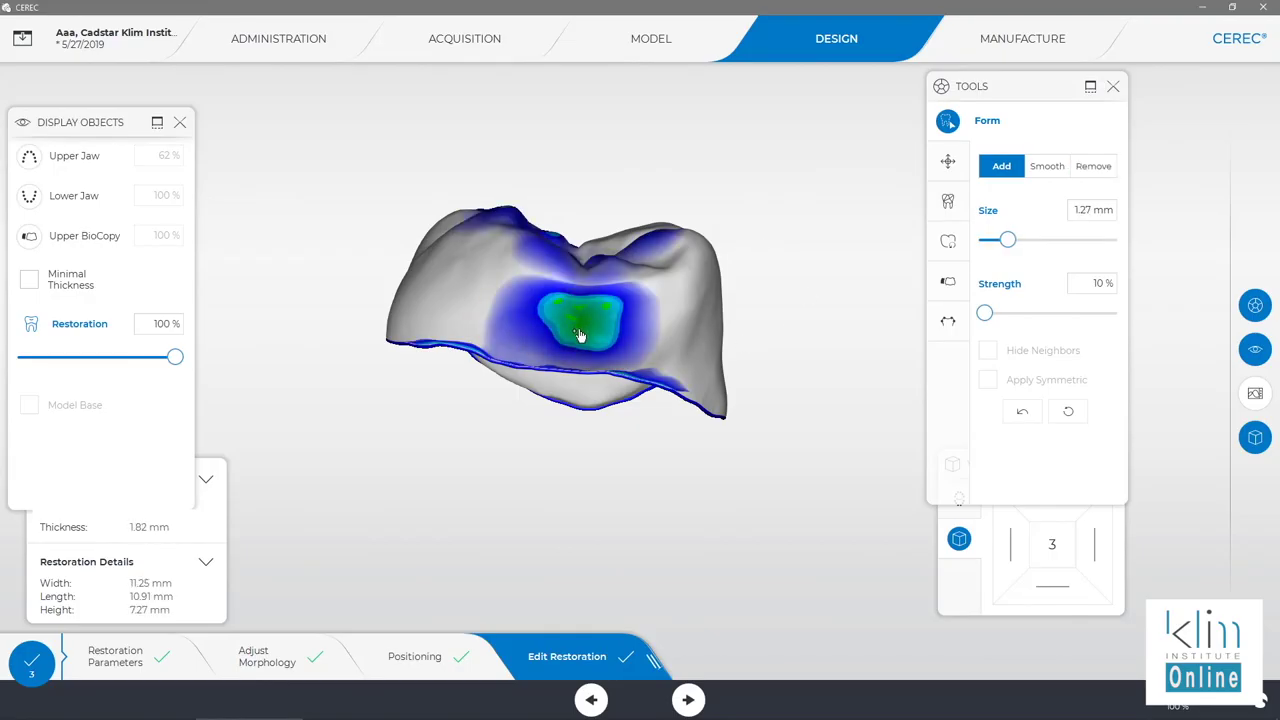
{"action": "left_click", "coordinate": [1094, 167]}
{"action": "left_click_drag", "start_coordinate": [570, 332], "coordinate": [566, 316]}
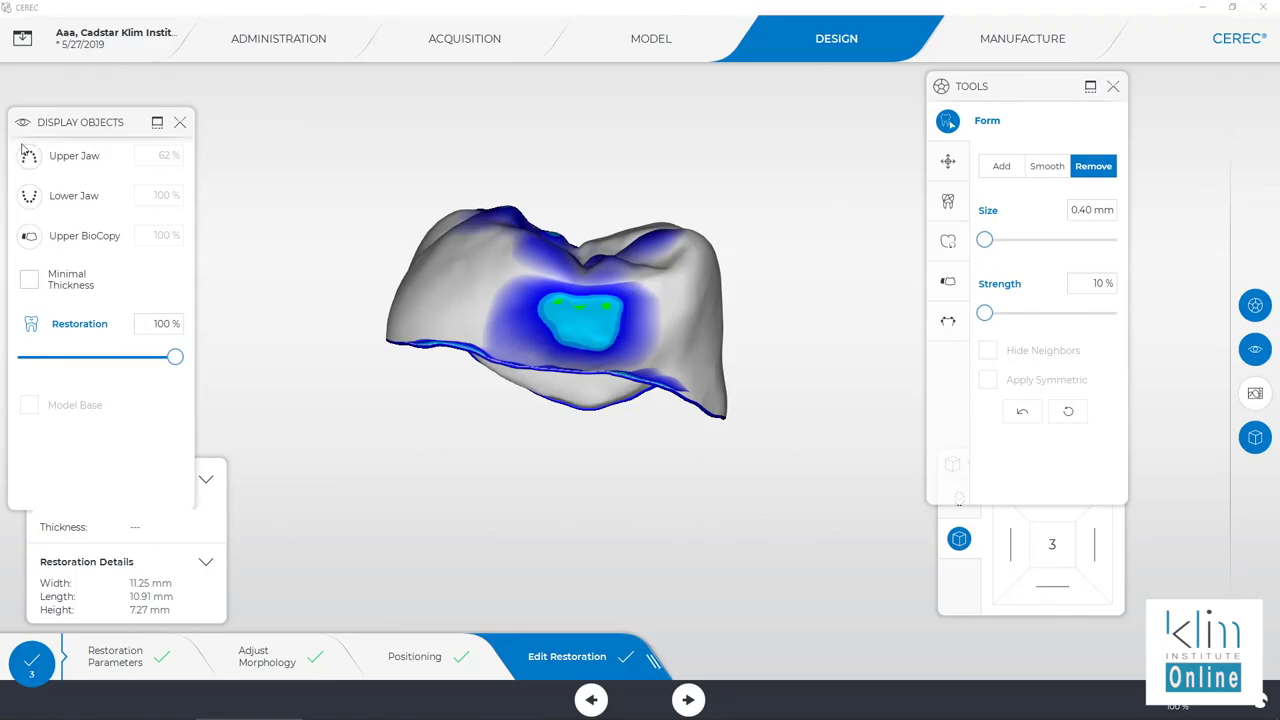
Show the upper jaw again and raise its opacity to 100 %.
{"action": "left_click", "coordinate": [50, 162]}
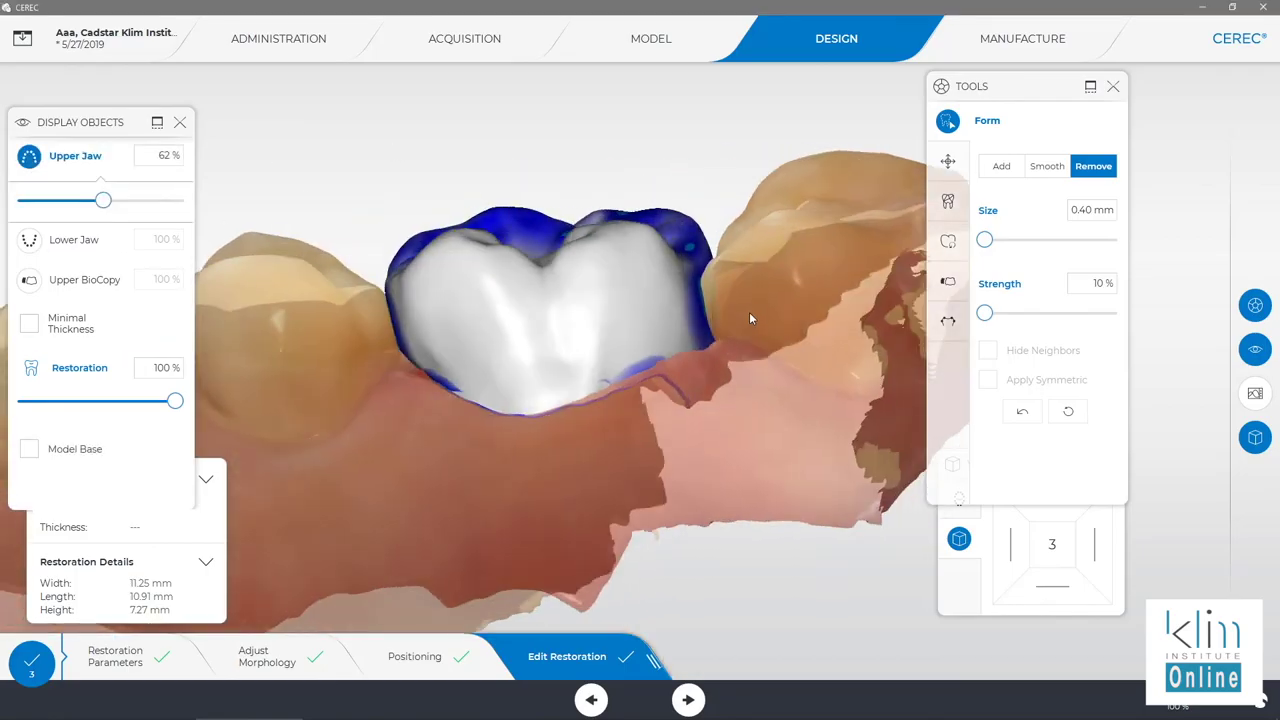
{"action": "middle_click_drag", "start_coordinate": [503, 119], "coordinate": [600, 715]}
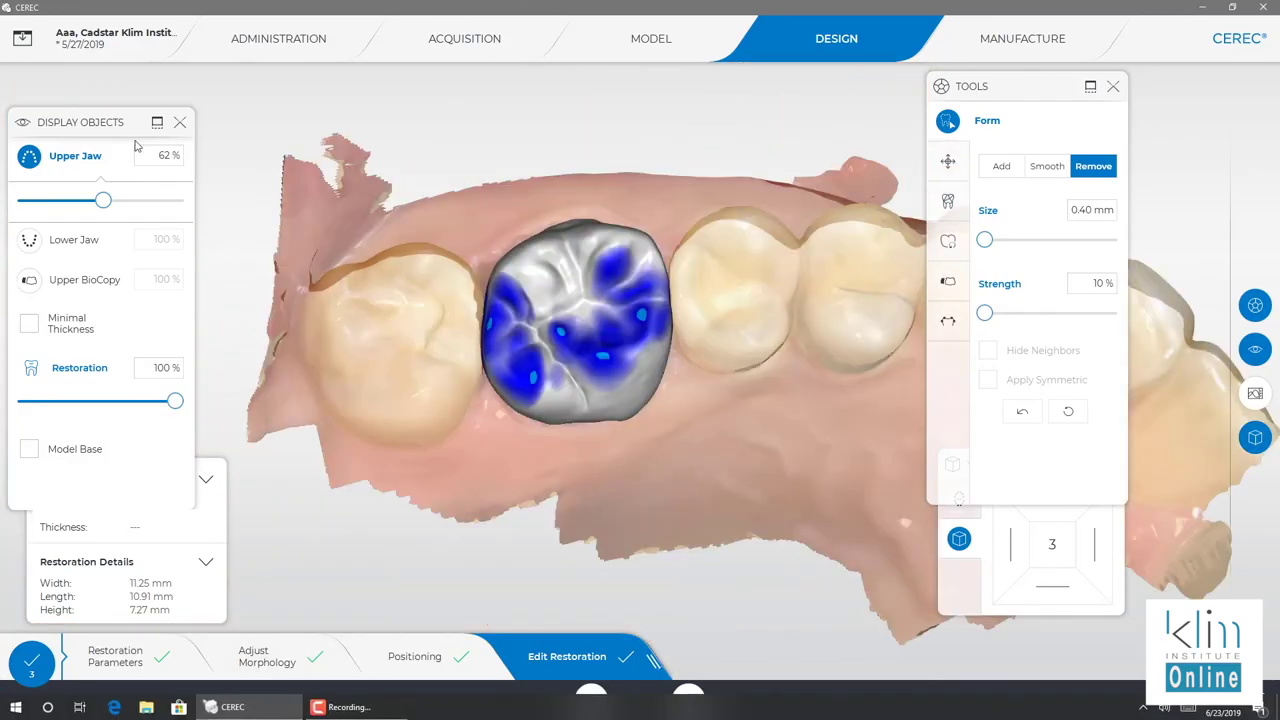
{"action": "left_click_drag", "start_coordinate": [104, 205], "coordinate": [263, 237]}
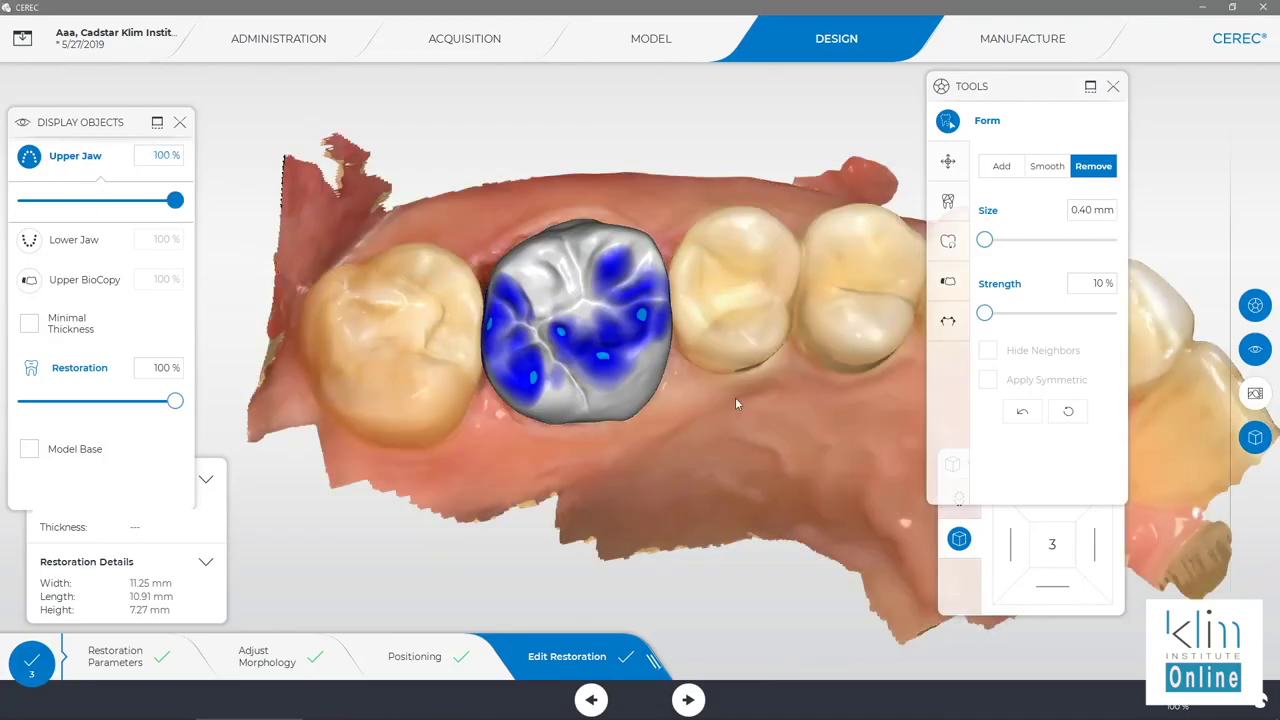